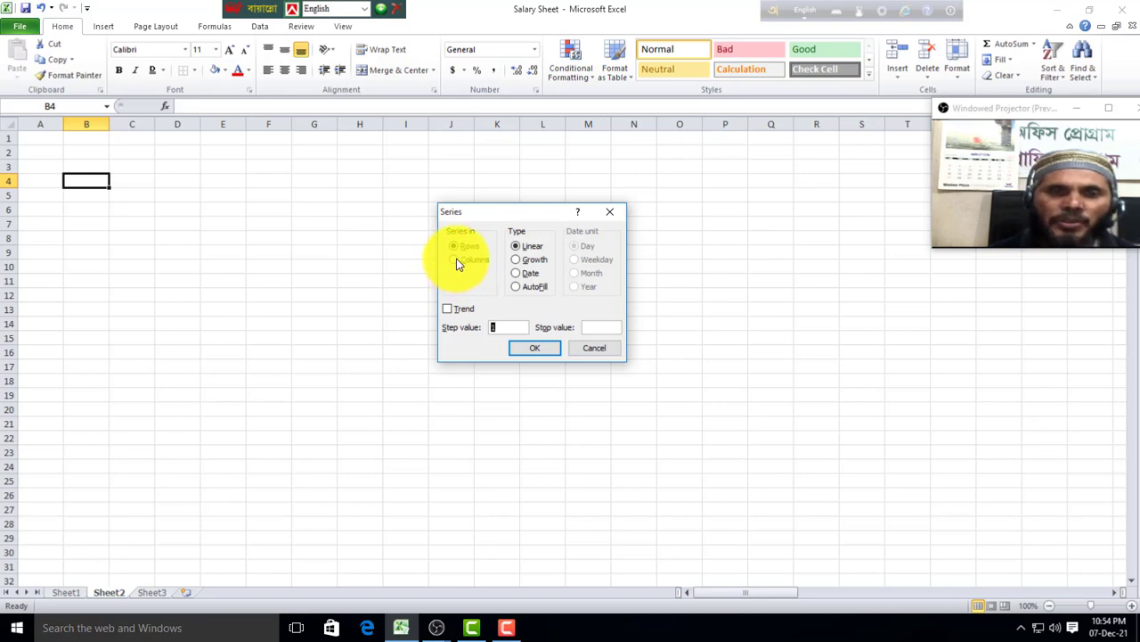
Enter 1 in cell B4 and fill a linear series along row 4 with step value 1 and stop value 10000
click(593, 349)
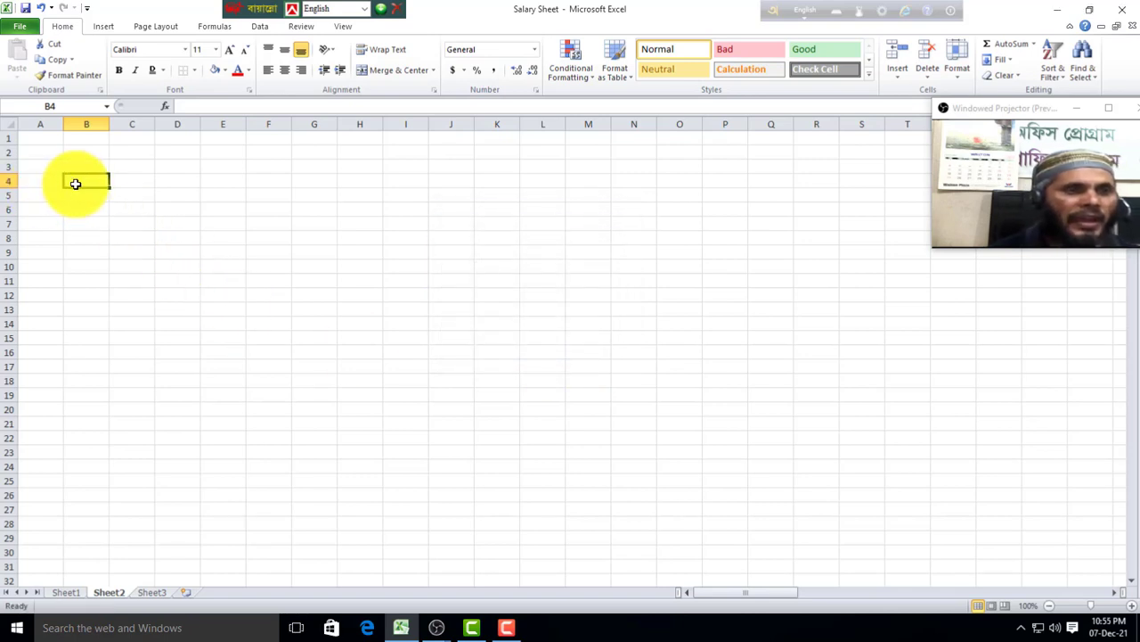
text(1)
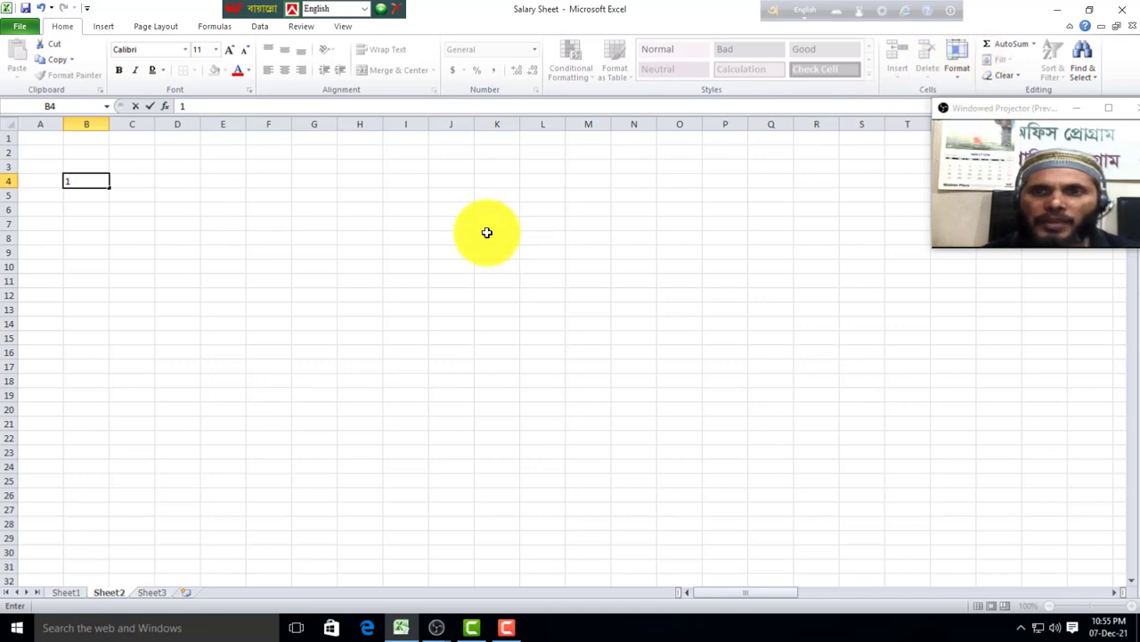
click(88, 193)
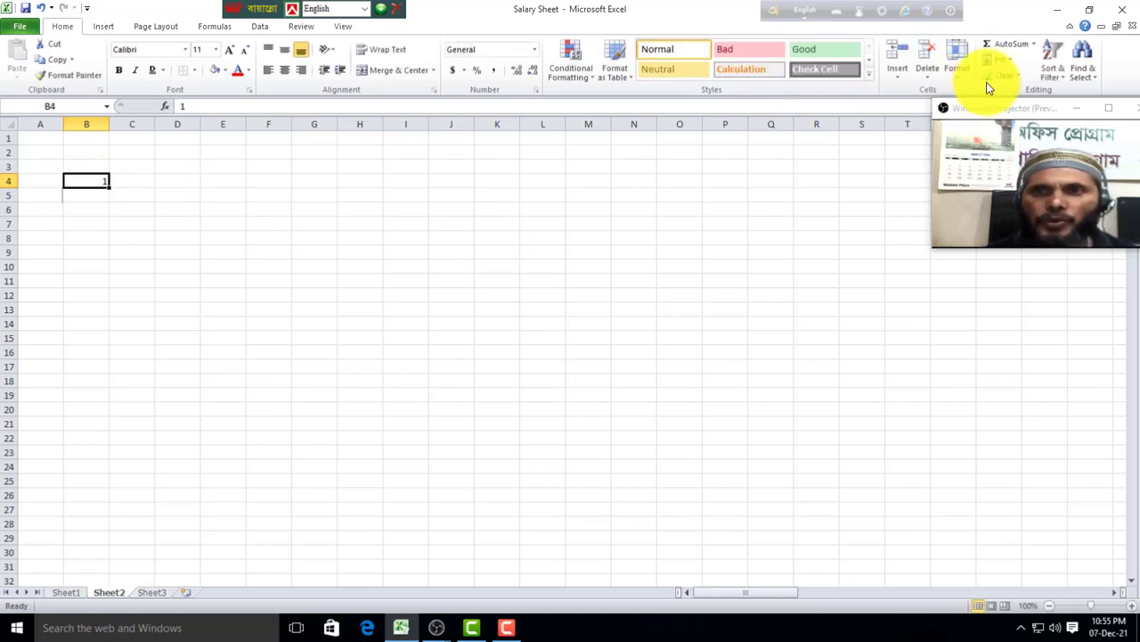
click(1007, 60)
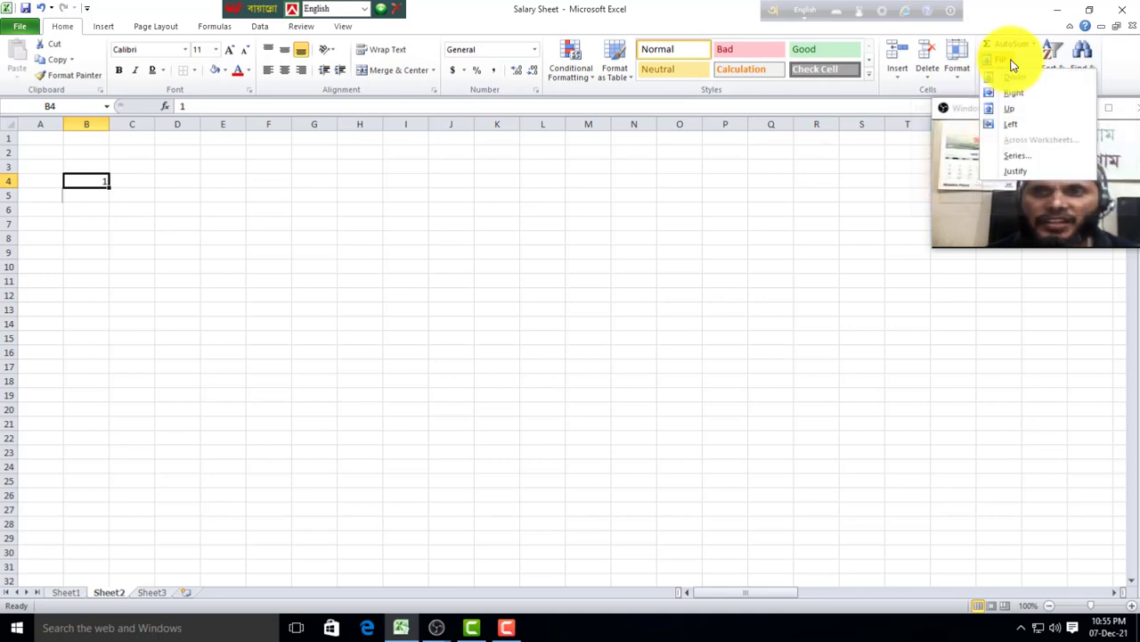
click(1021, 159)
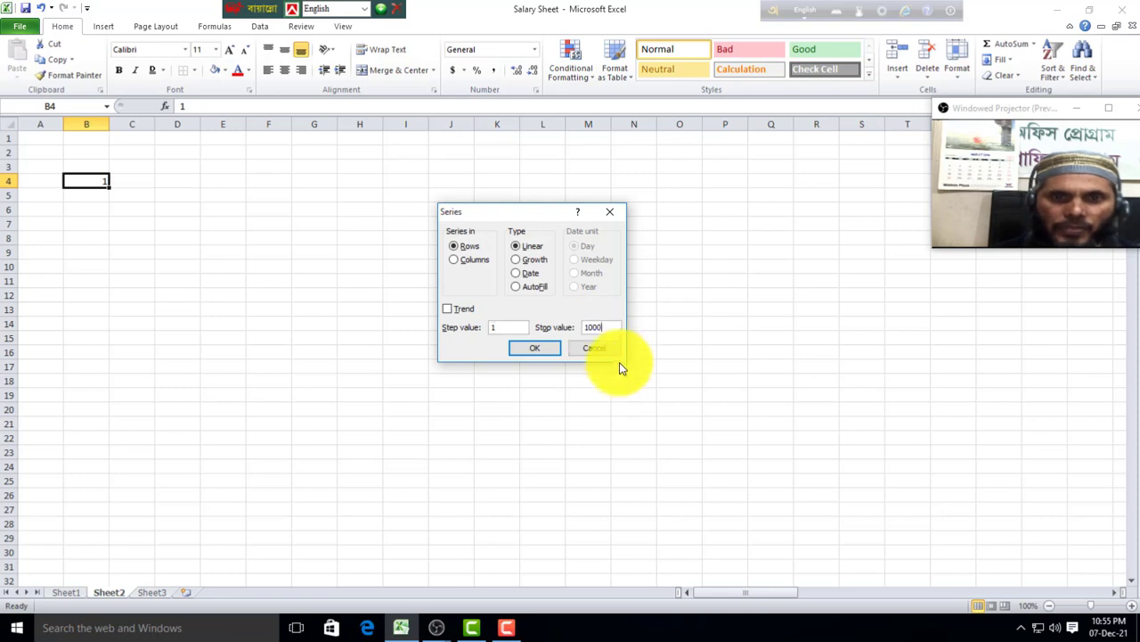
text(0)
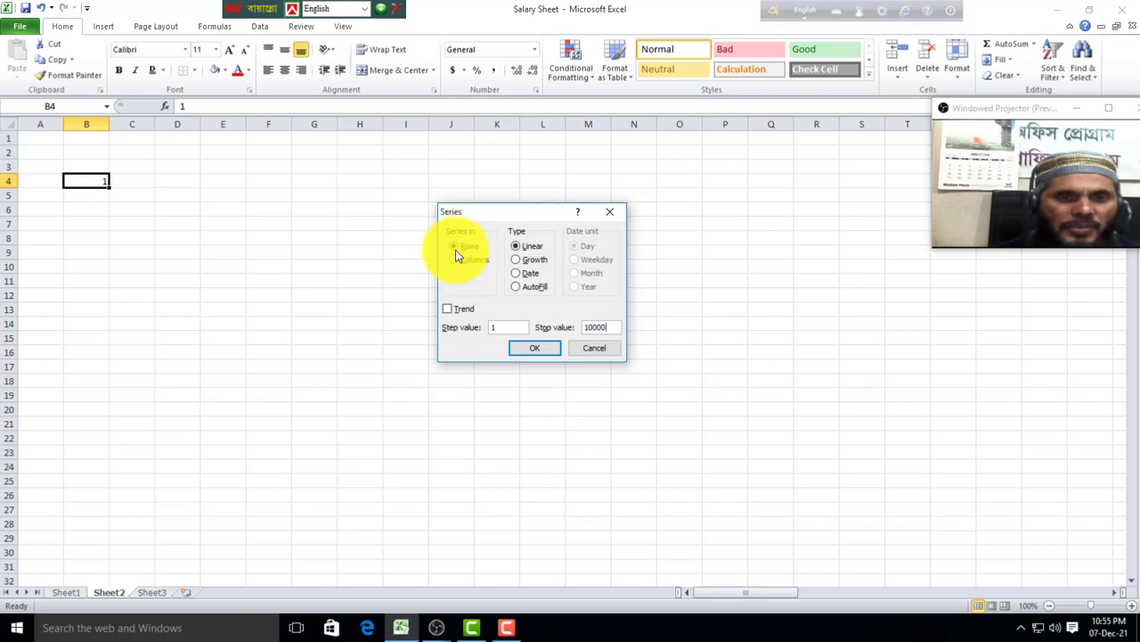
click(535, 348)
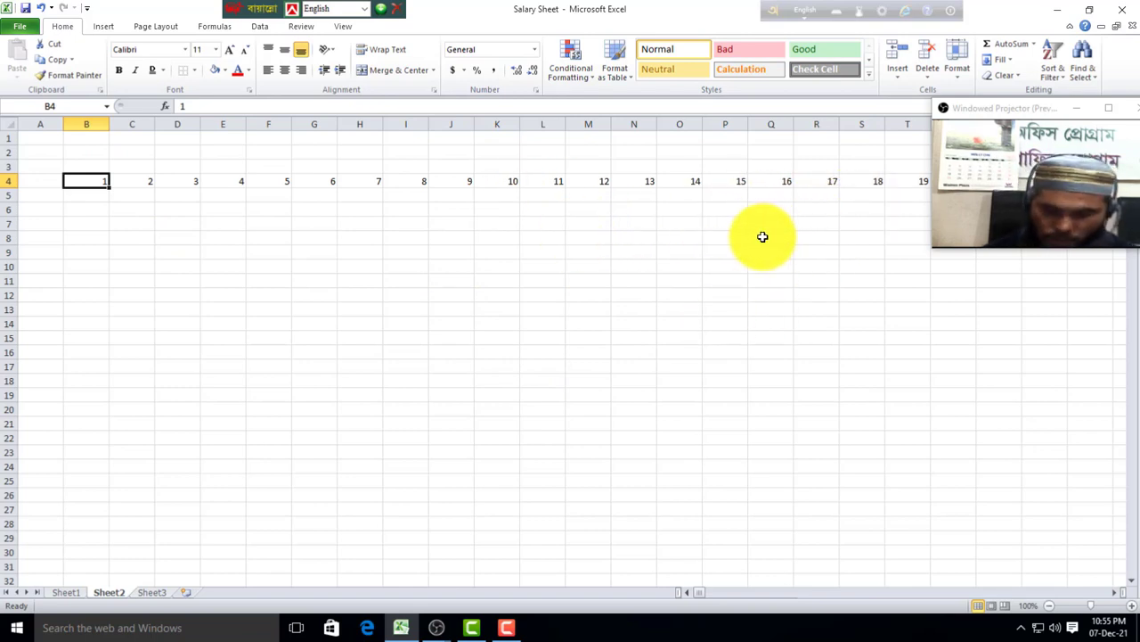
Inspect the far end of the row 4 number series and return to its first cell, B4
key(ctrl+Right)
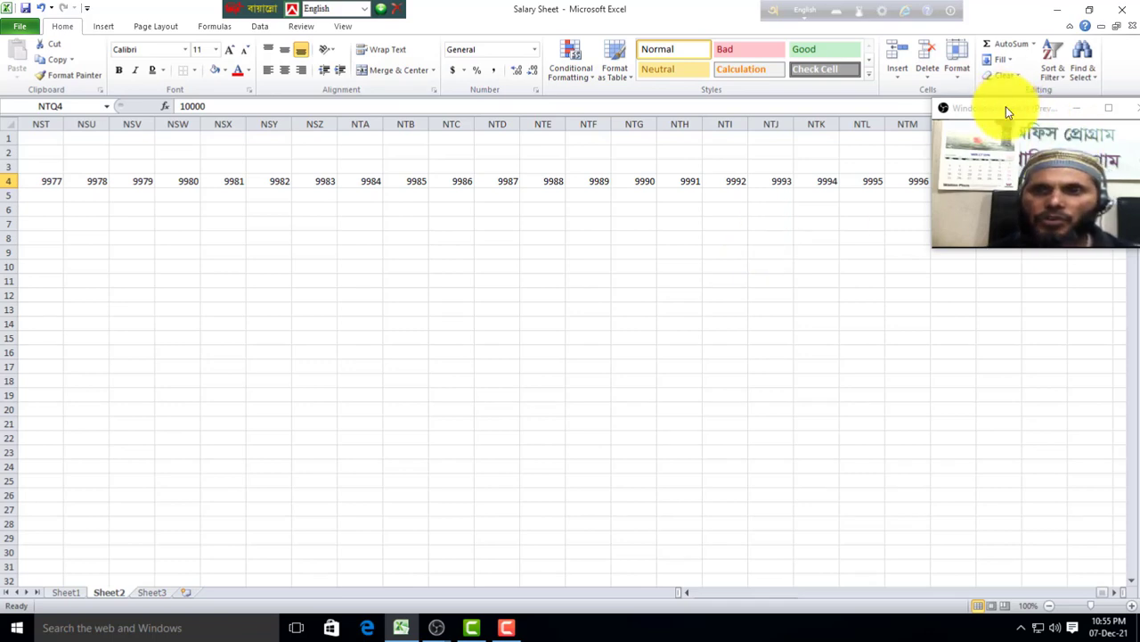
drag(1006, 109, 1007, 219)
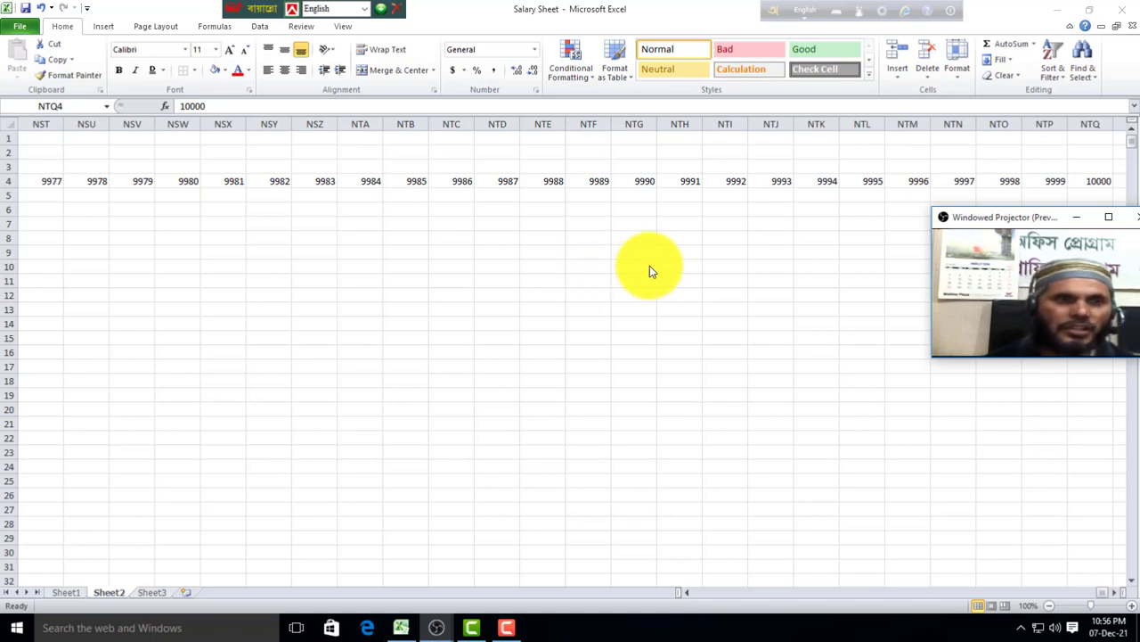
click(684, 582)
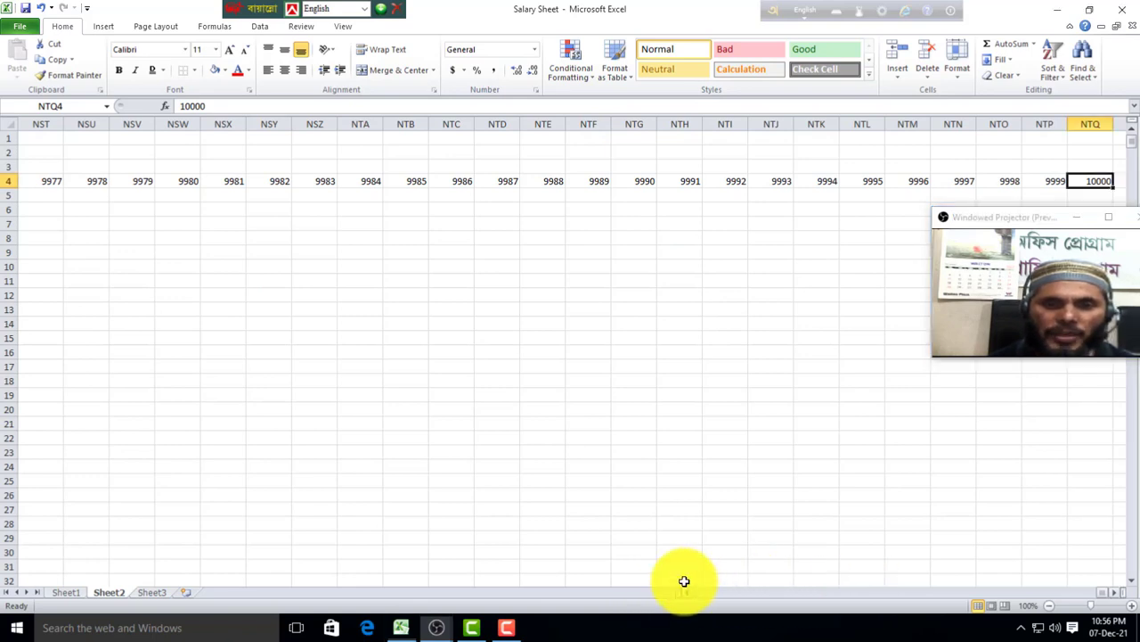
click(543, 237)
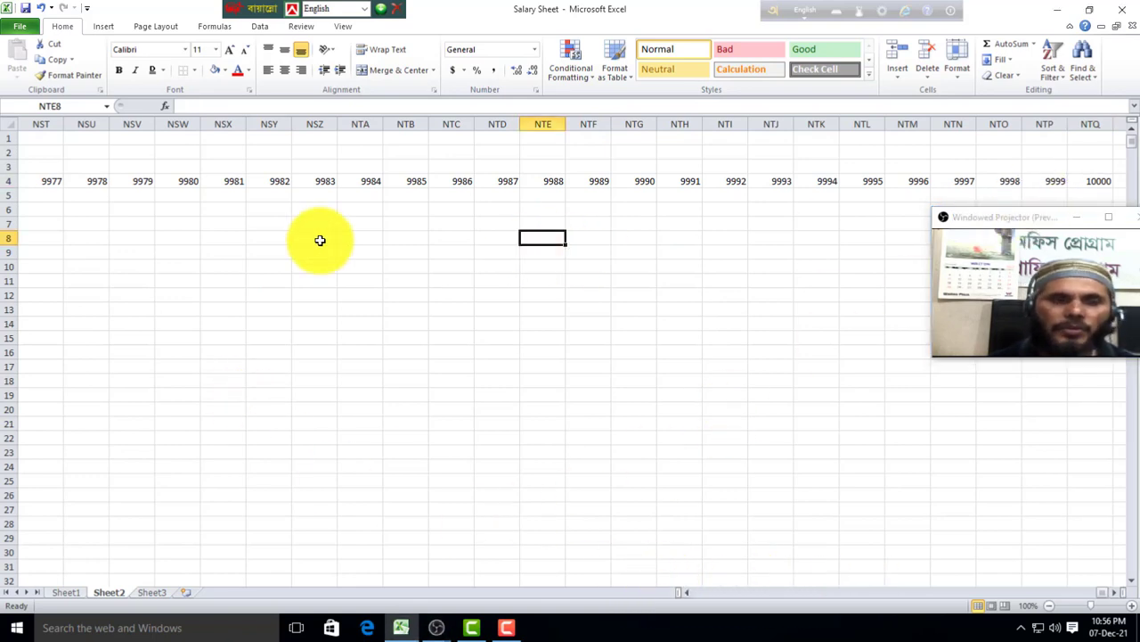
click(66, 179)
key(ctrl+Left)
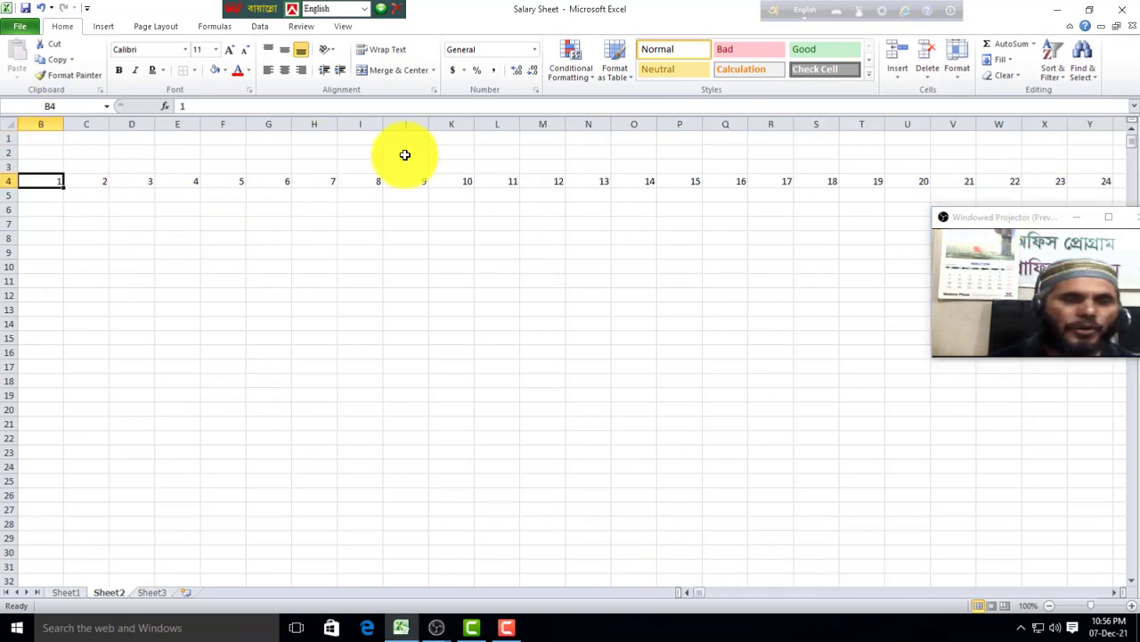
Fill a linear series down column B from B4 with step value 1 and stop value 10000, and check its last cell
click(49, 226)
click(48, 181)
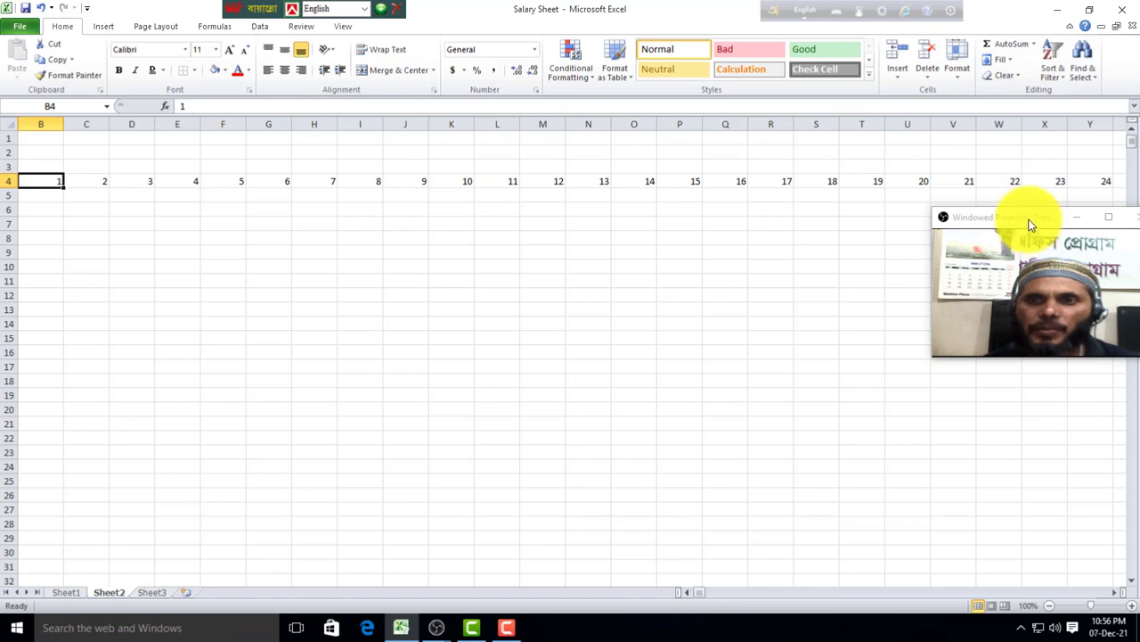
drag(1029, 221, 1028, 204)
click(1012, 60)
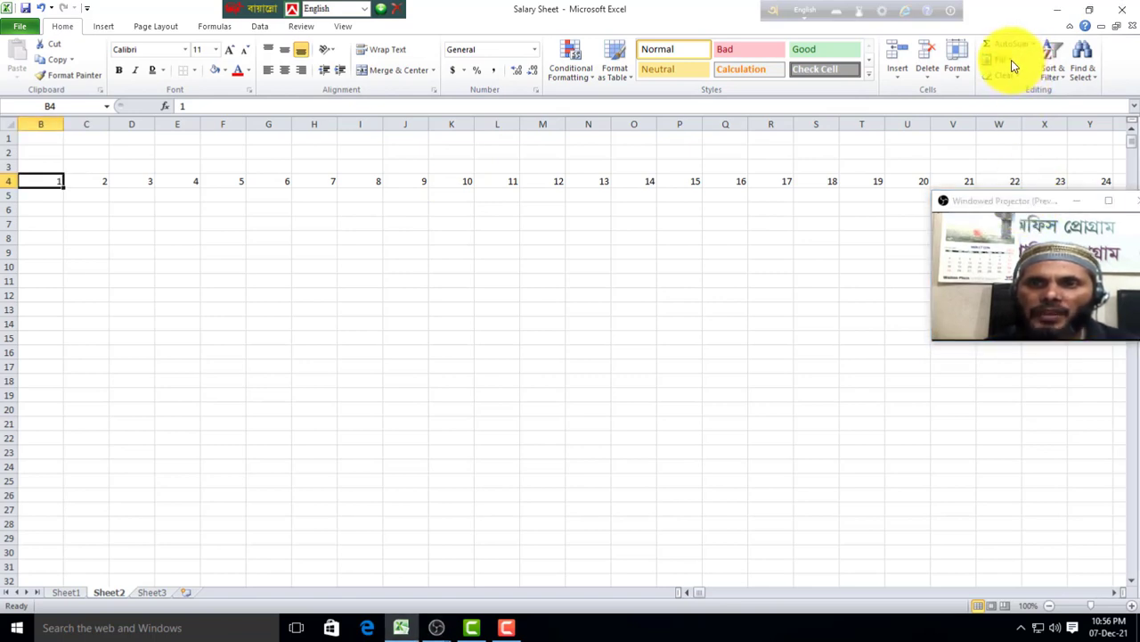
click(1012, 60)
click(1011, 156)
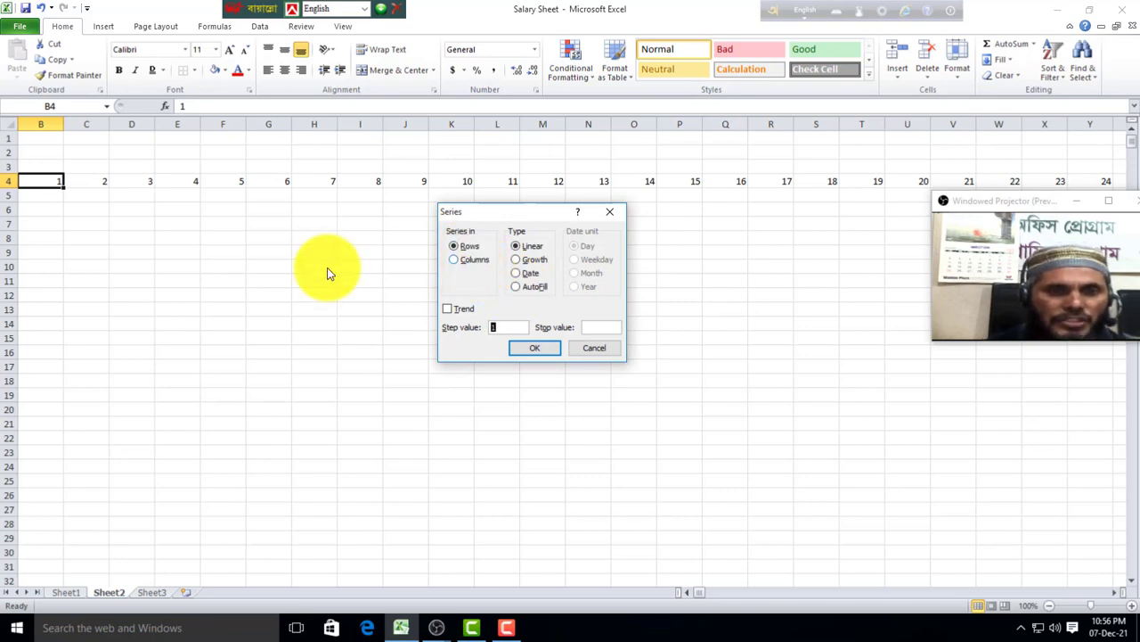
click(453, 263)
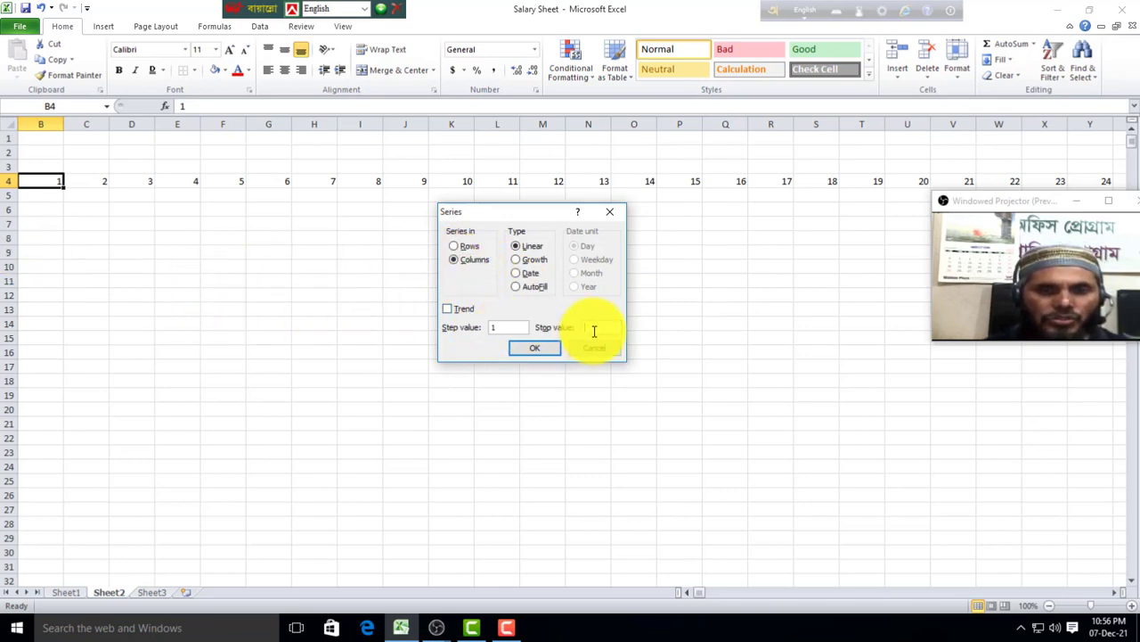
text(1000)
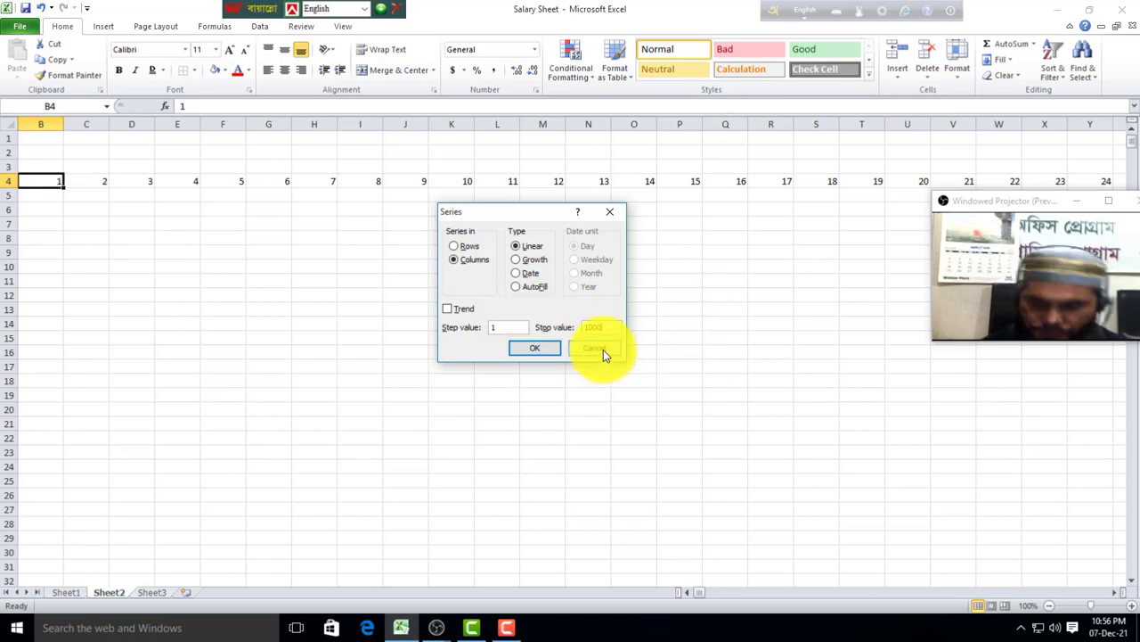
text(0)
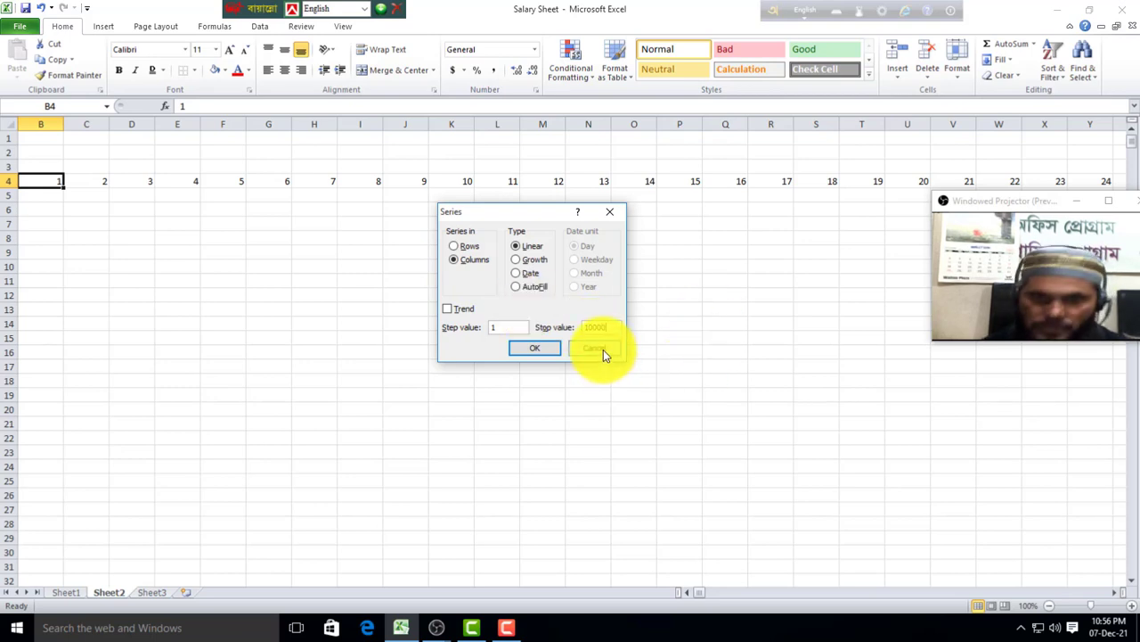
click(535, 349)
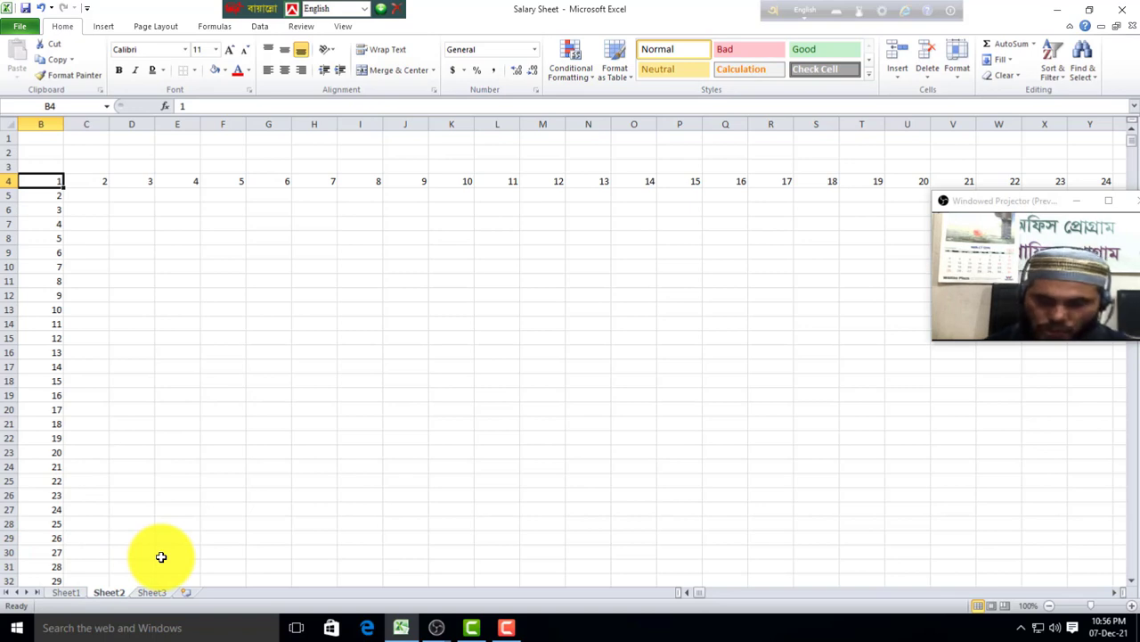
key(ctrl+Down)
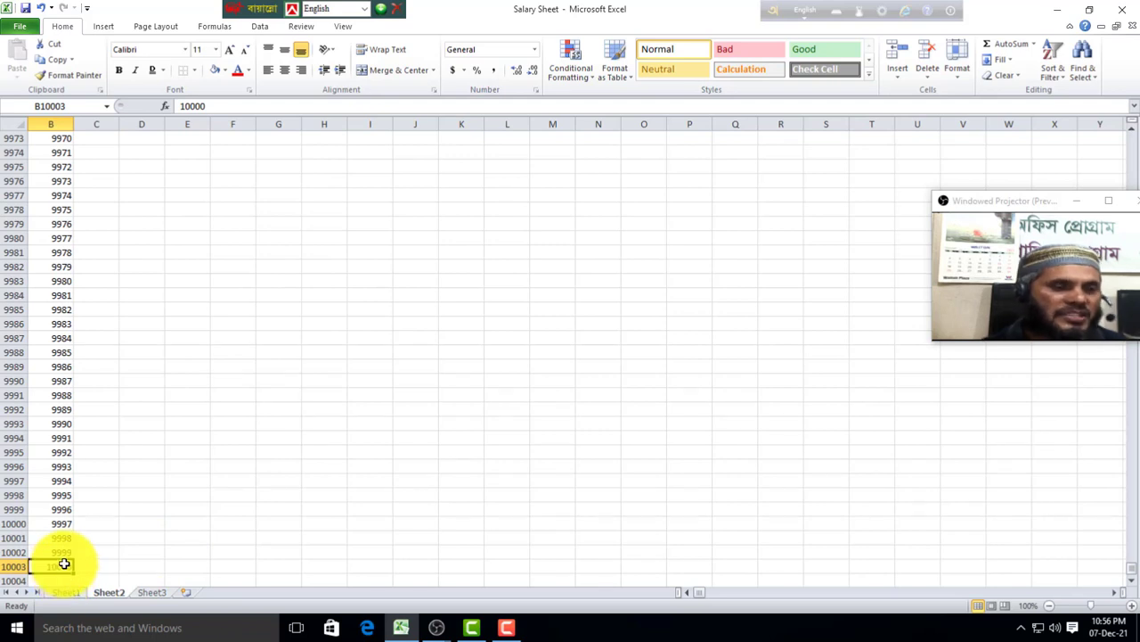
key(ctrl+Up)
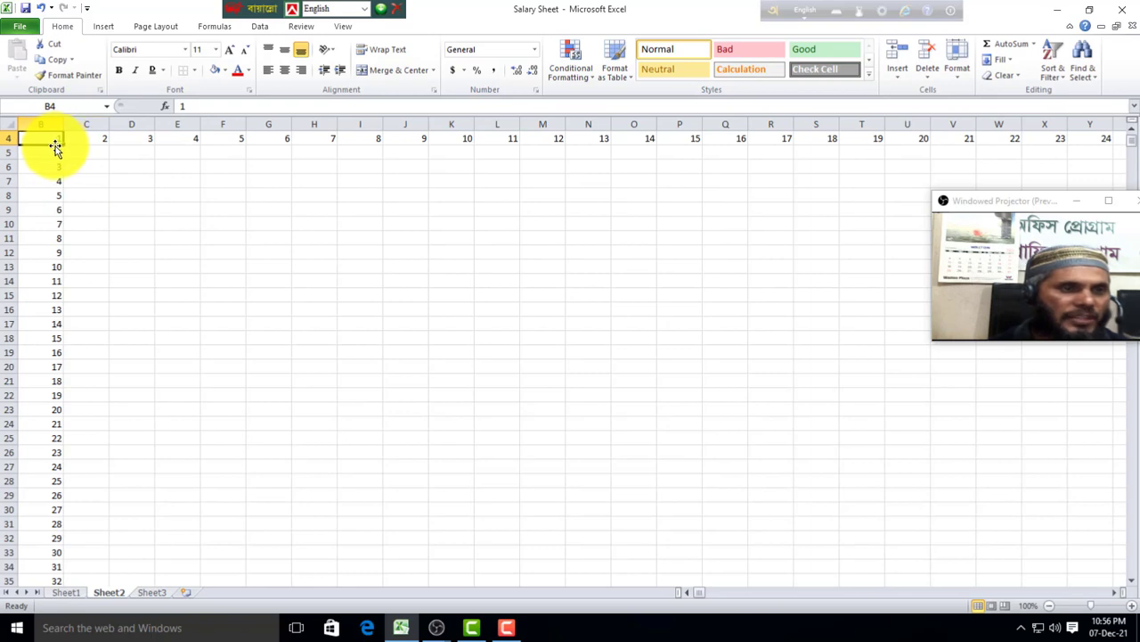
click(89, 168)
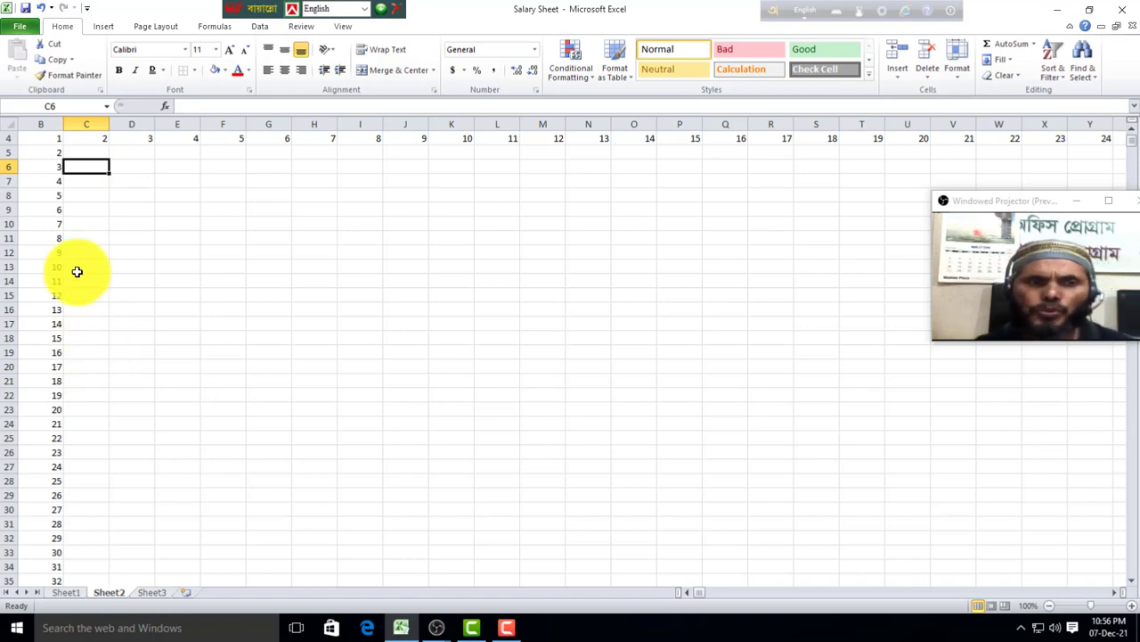
click(1011, 60)
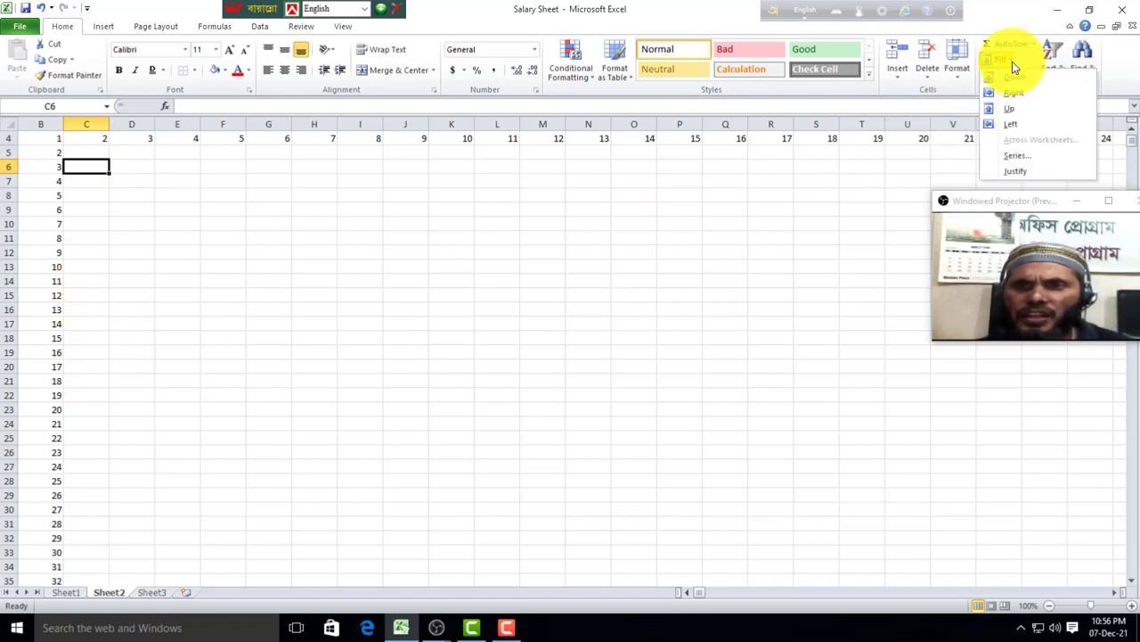
click(1016, 156)
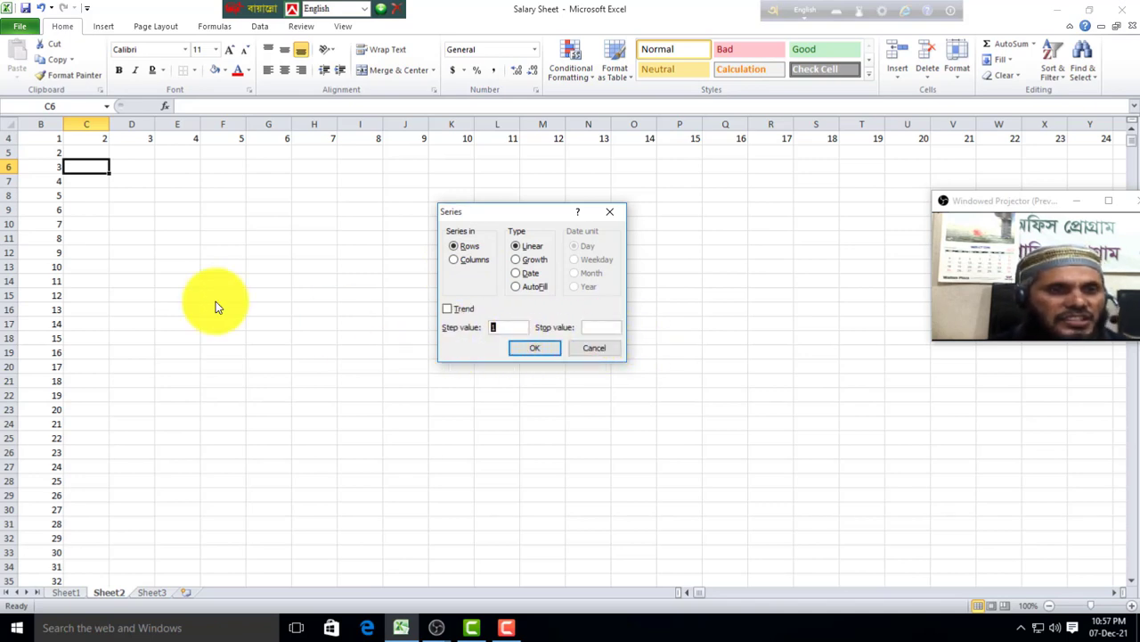
click(607, 215)
Enter the starting values 1 in cell D6 and 2 in cell D7
click(141, 168)
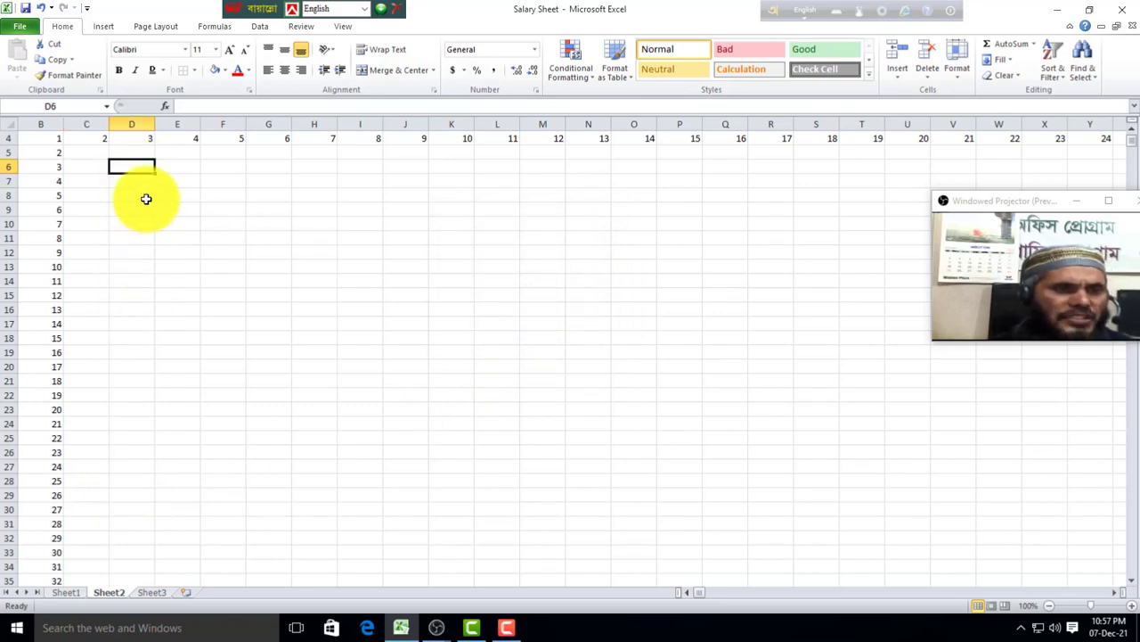
text(1)
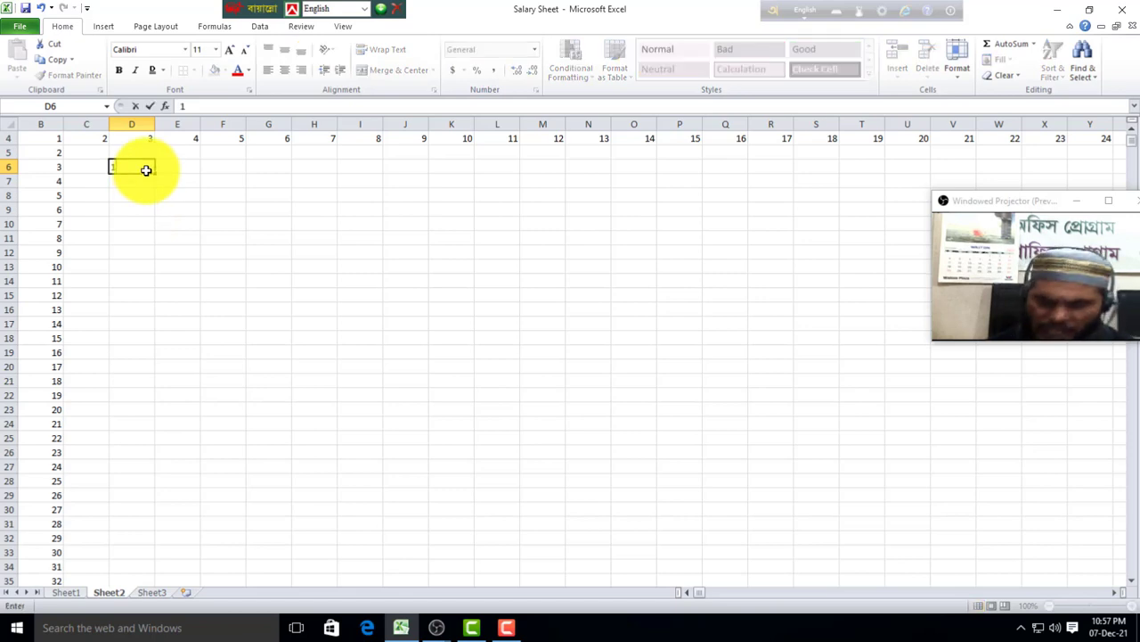
key(Return)
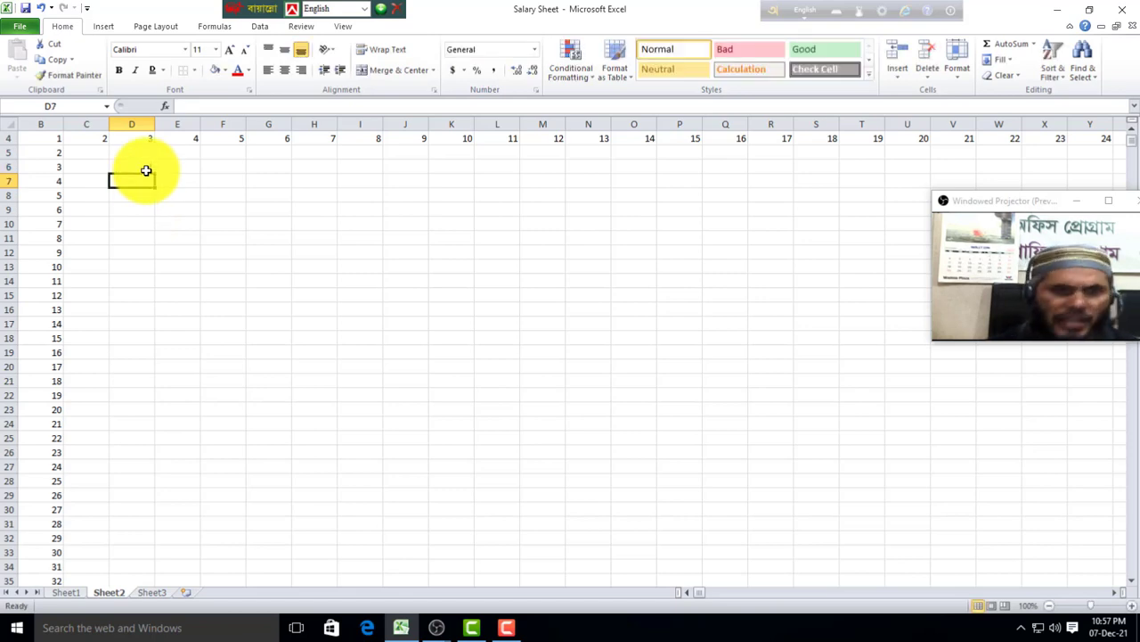
text(2)
drag(164, 223, 148, 220)
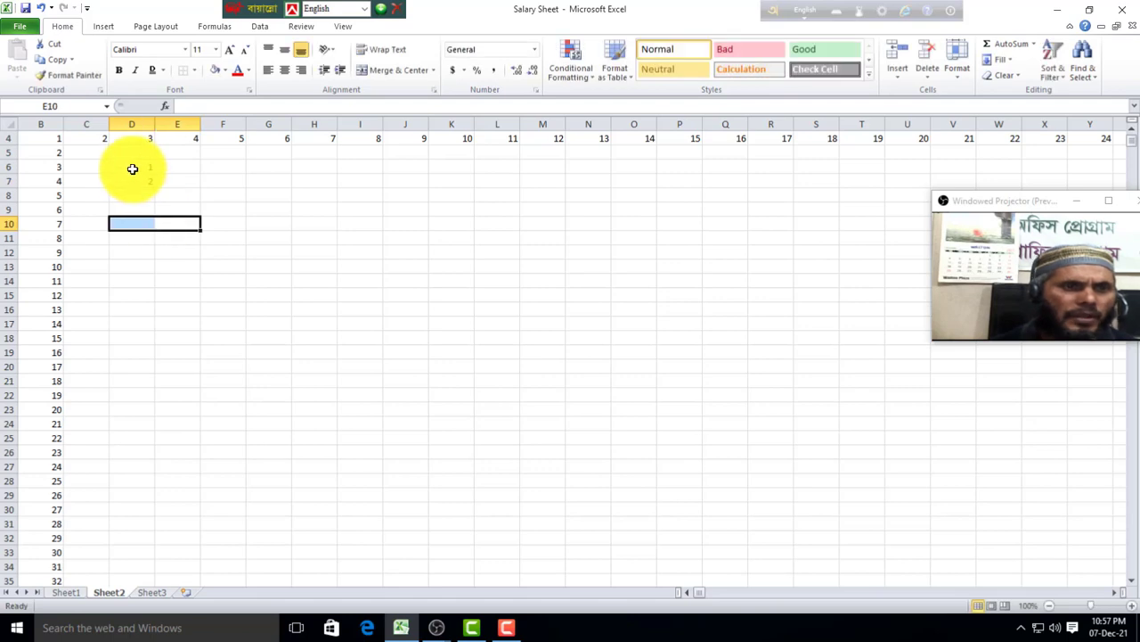
Fill the range D6:D41 down the column with an AutoFill series based on the two starting values, and review it
drag(141, 169, 137, 567)
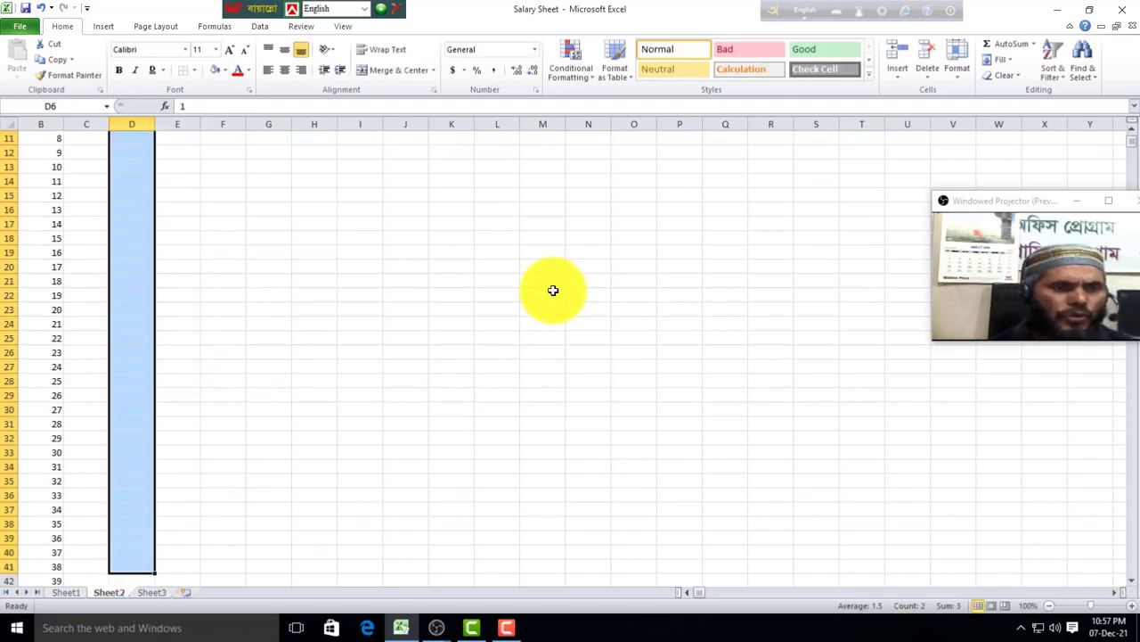
click(1007, 58)
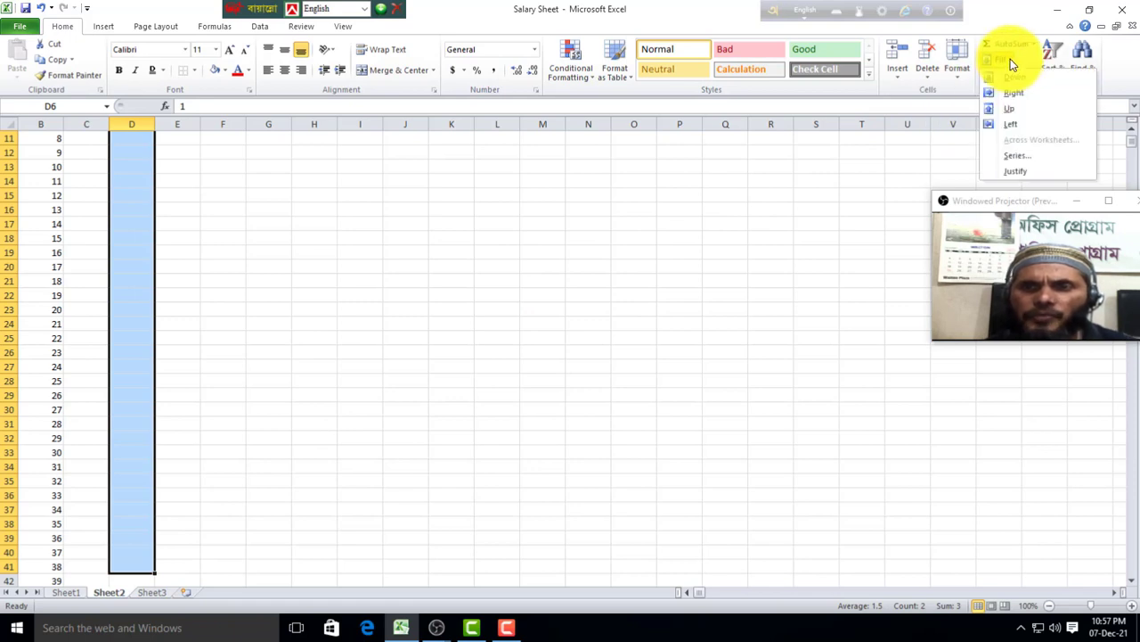
click(1021, 157)
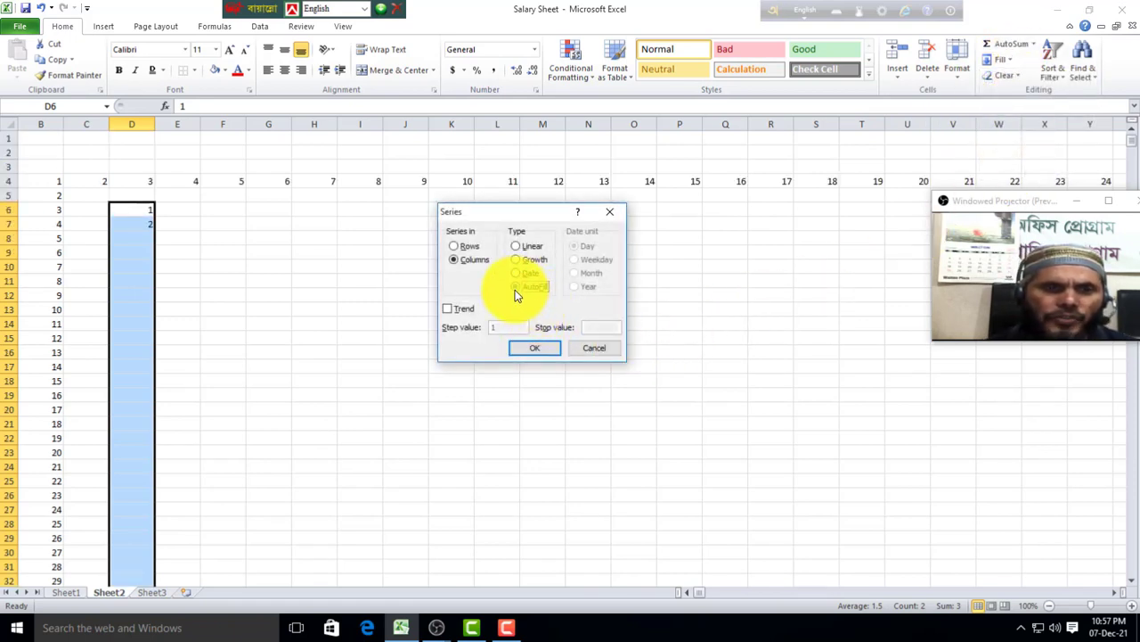
click(515, 348)
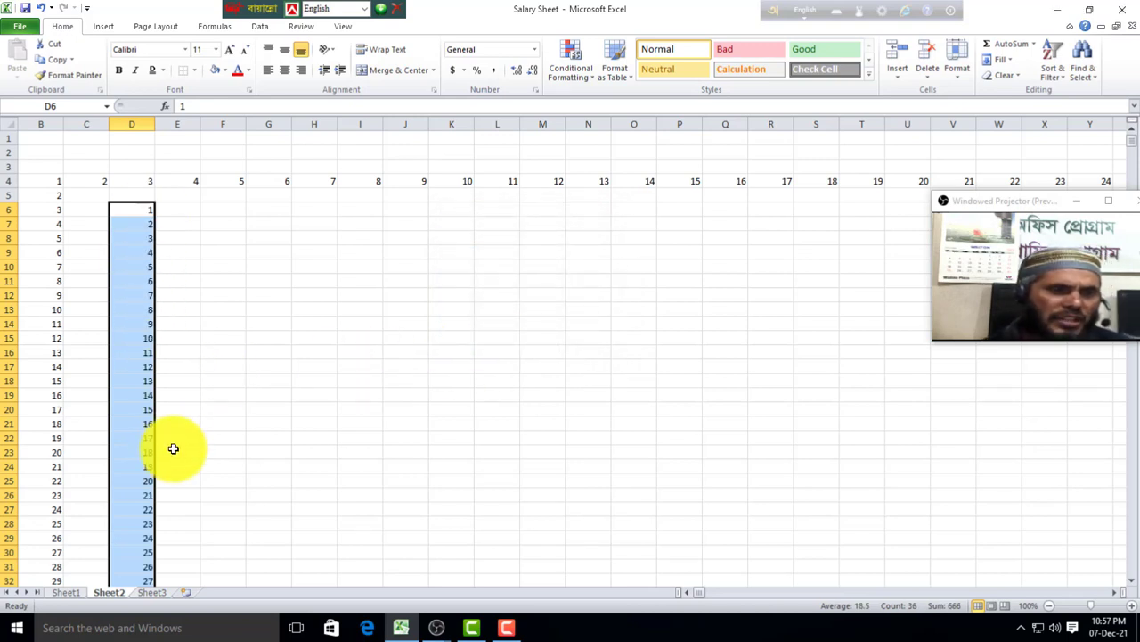
scroll(169, 450, down, 7)
scroll(153, 383, up, 7)
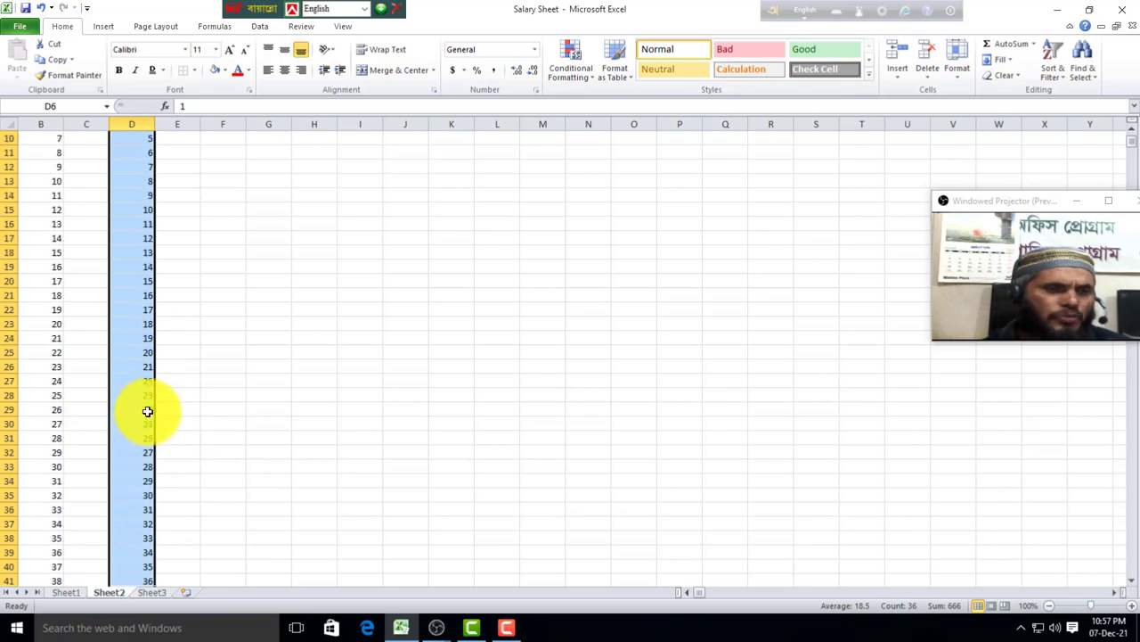
Select cell E6 and widen column E slightly
click(190, 209)
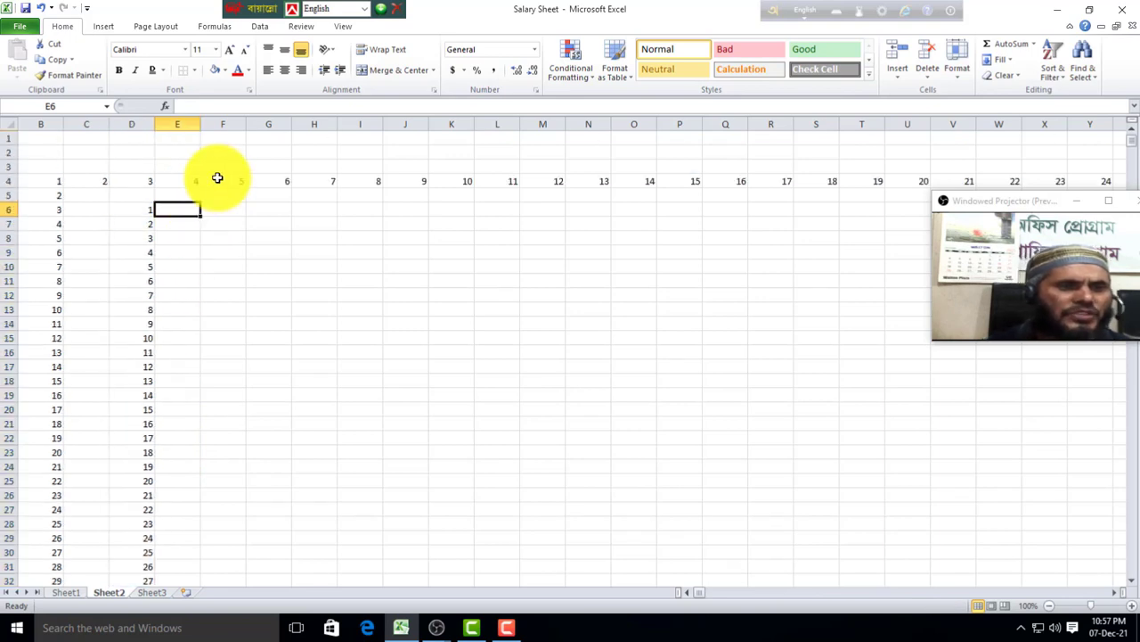
drag(199, 123, 206, 125)
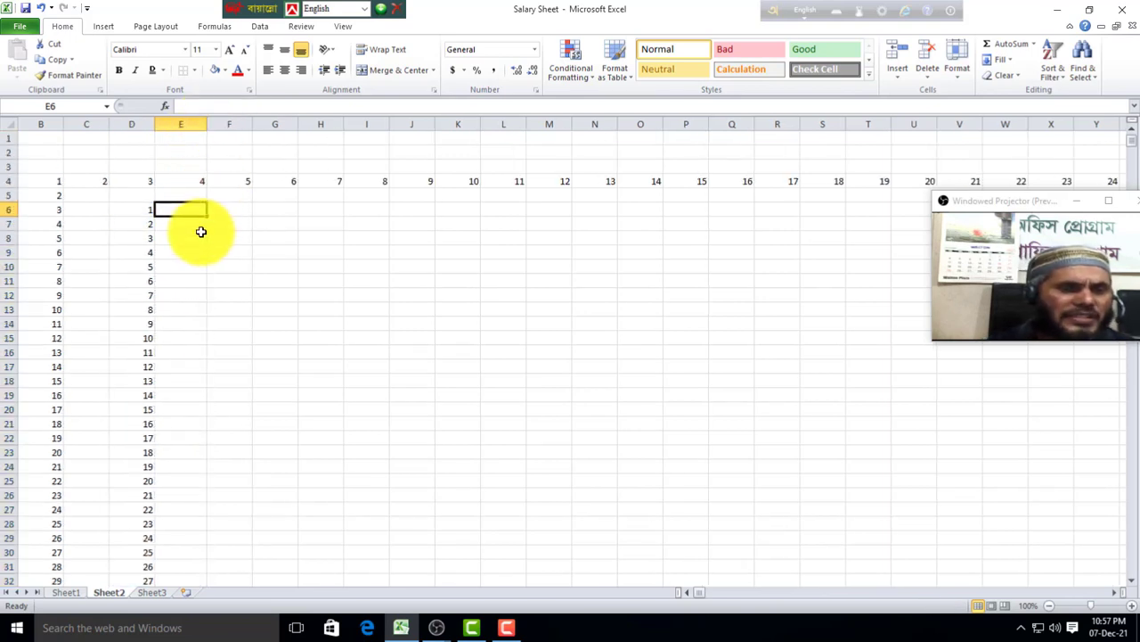
Enter Sunday as the starting value in cell E6
click(189, 210)
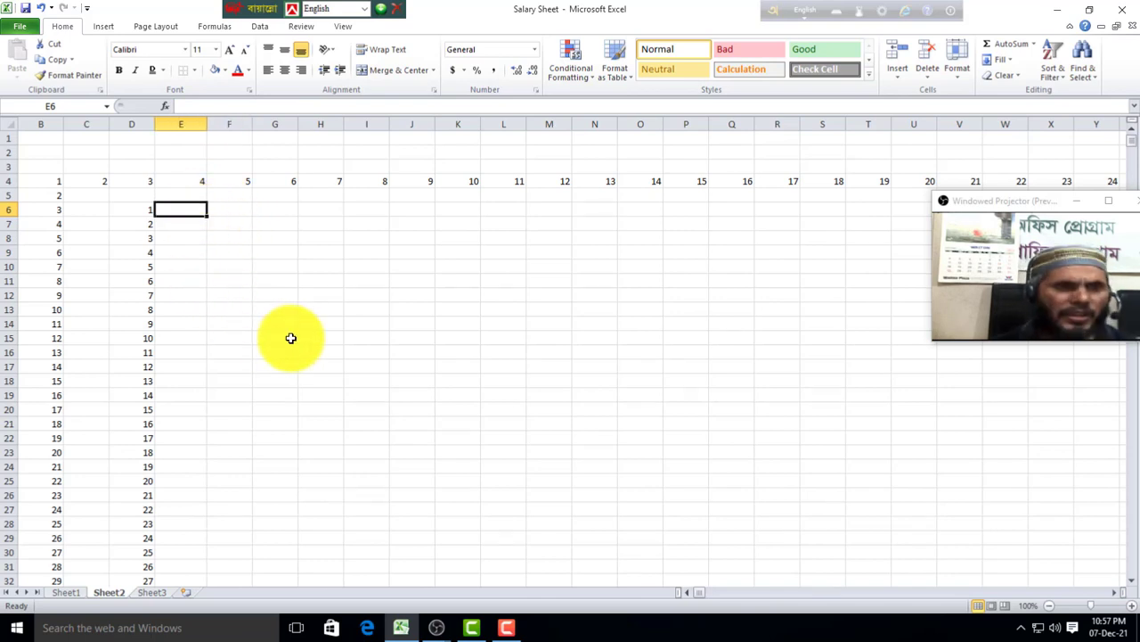
text(Sunday)
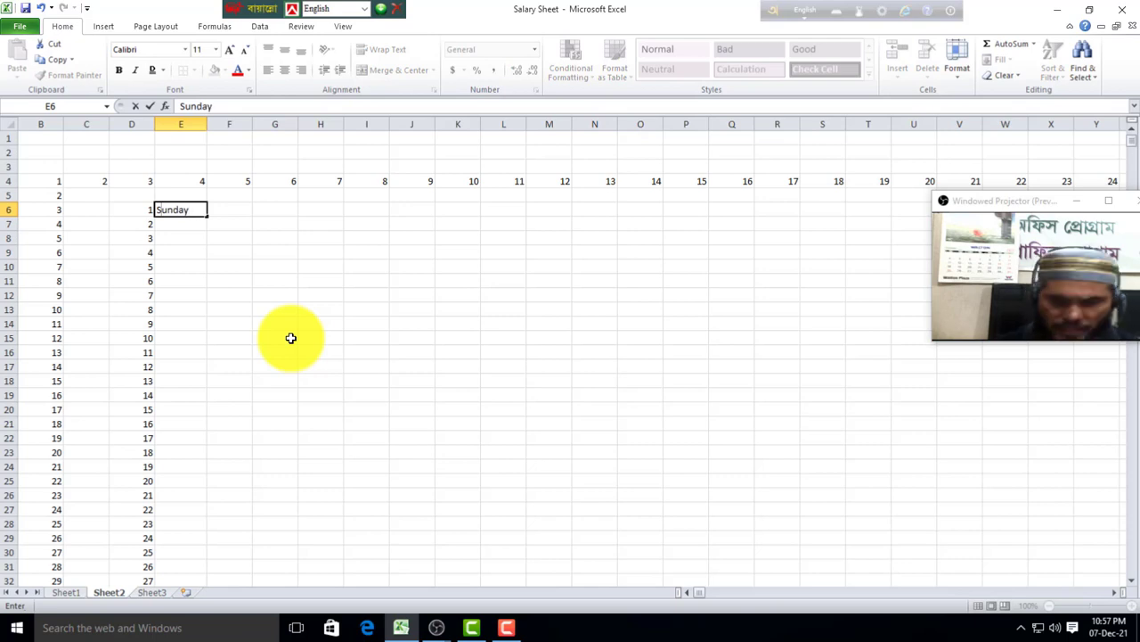
key(Return)
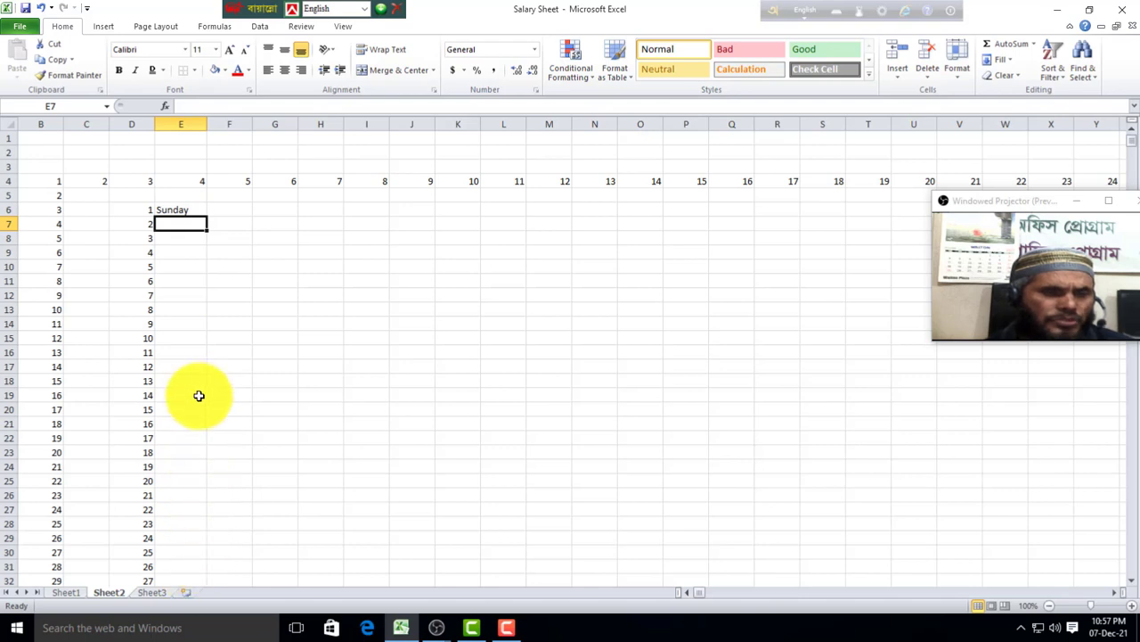
Fill E6:E38 down the column with an AutoFill series of weekdays, and widen column E to fit the names
drag(184, 210, 204, 575)
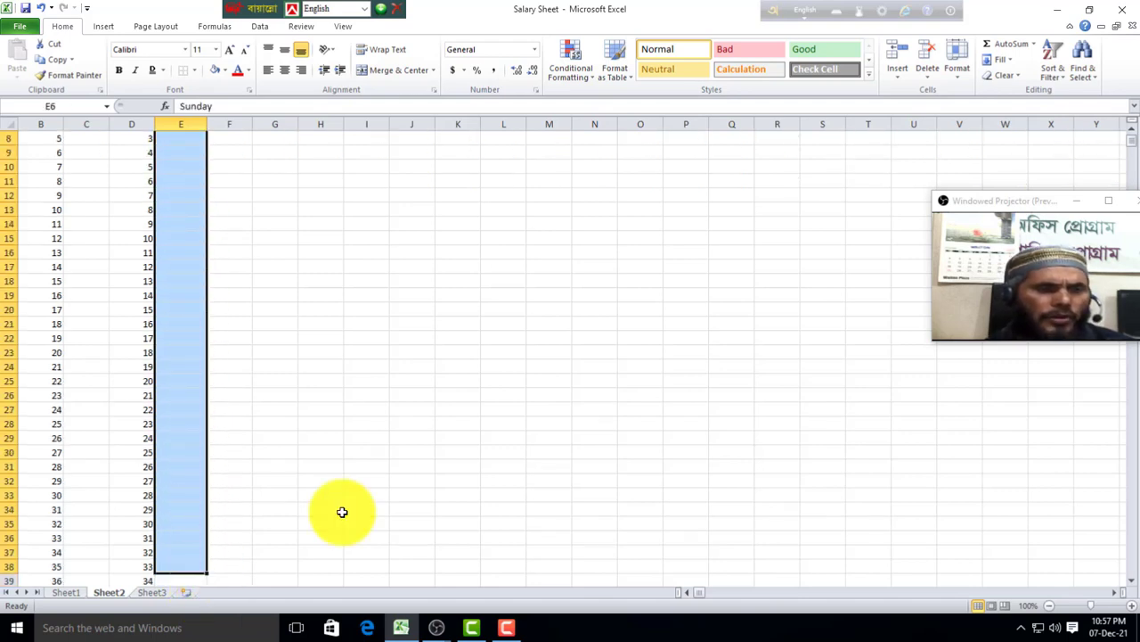
scroll(453, 440, up, 2)
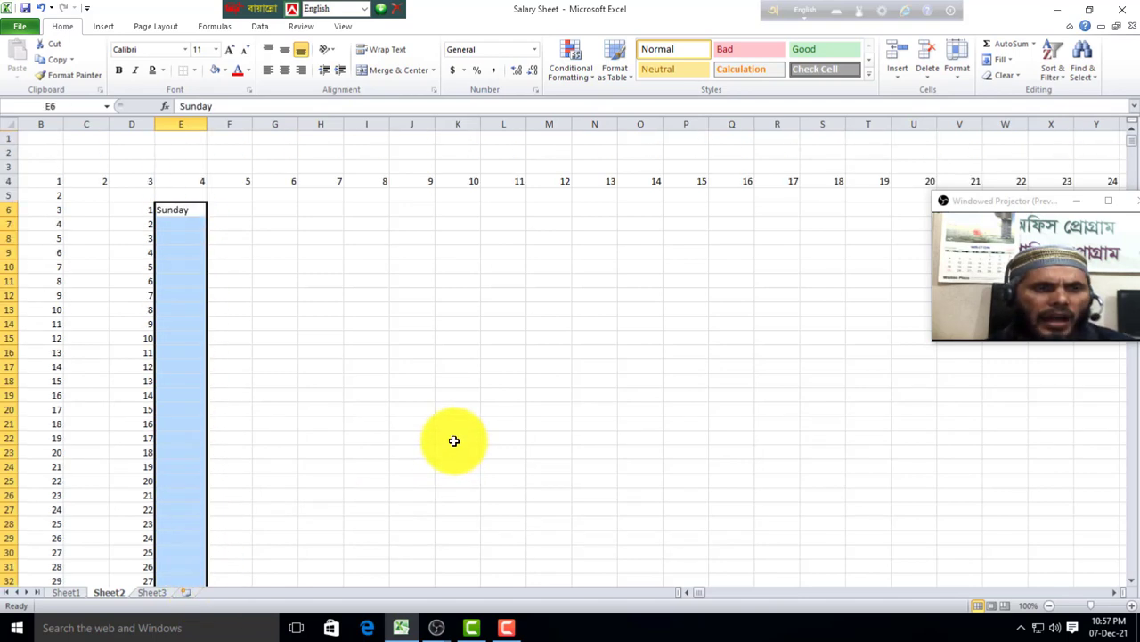
click(1007, 59)
click(1024, 157)
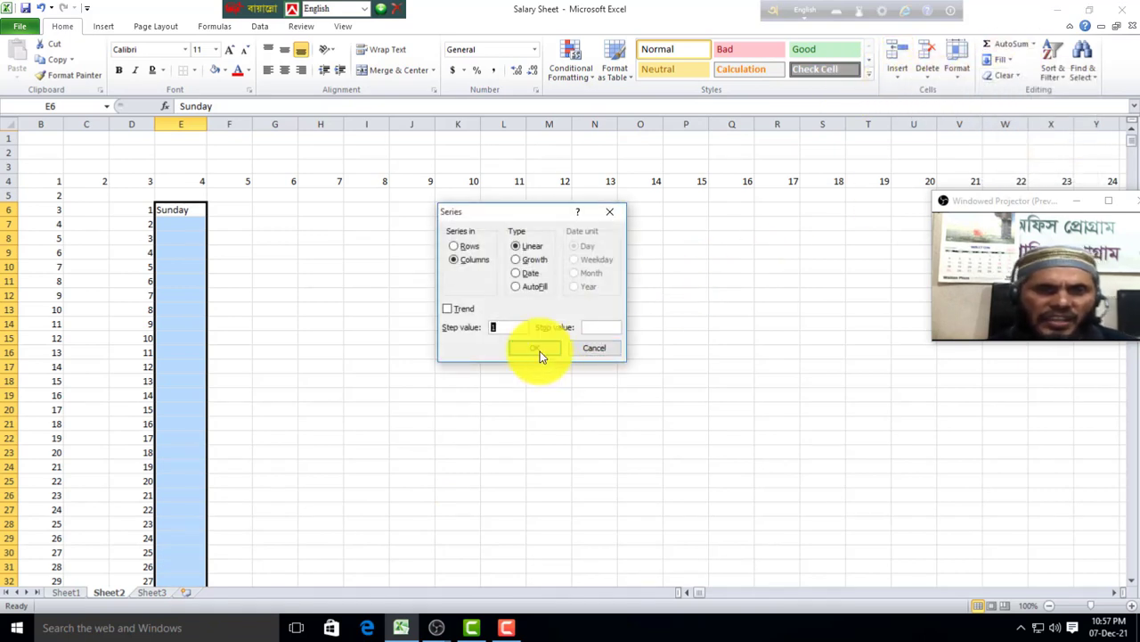
click(519, 288)
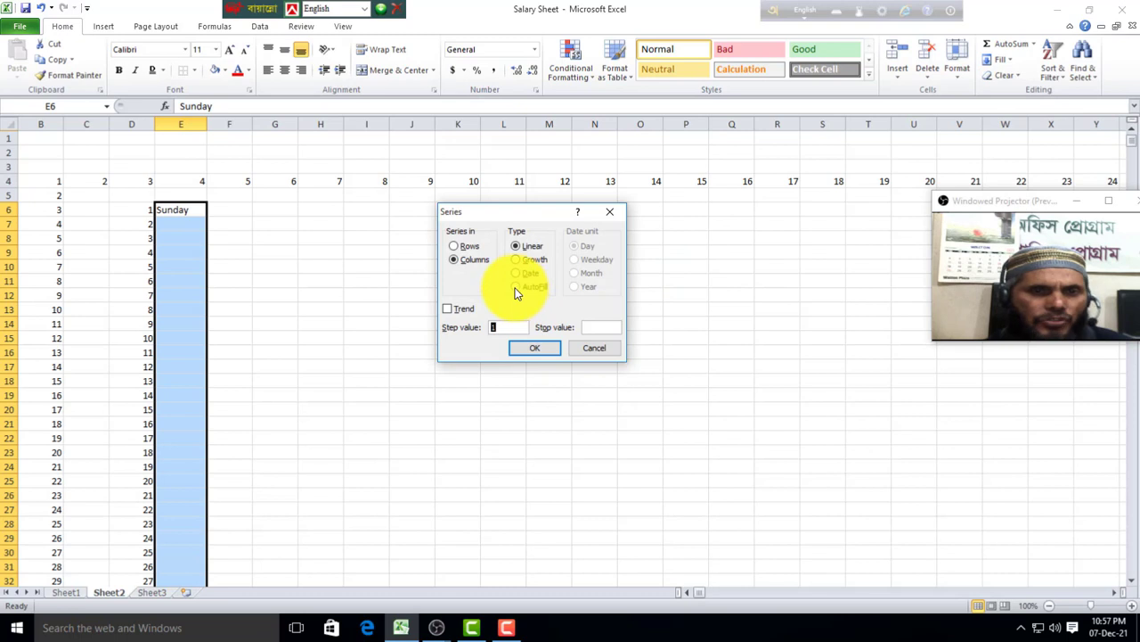
click(527, 349)
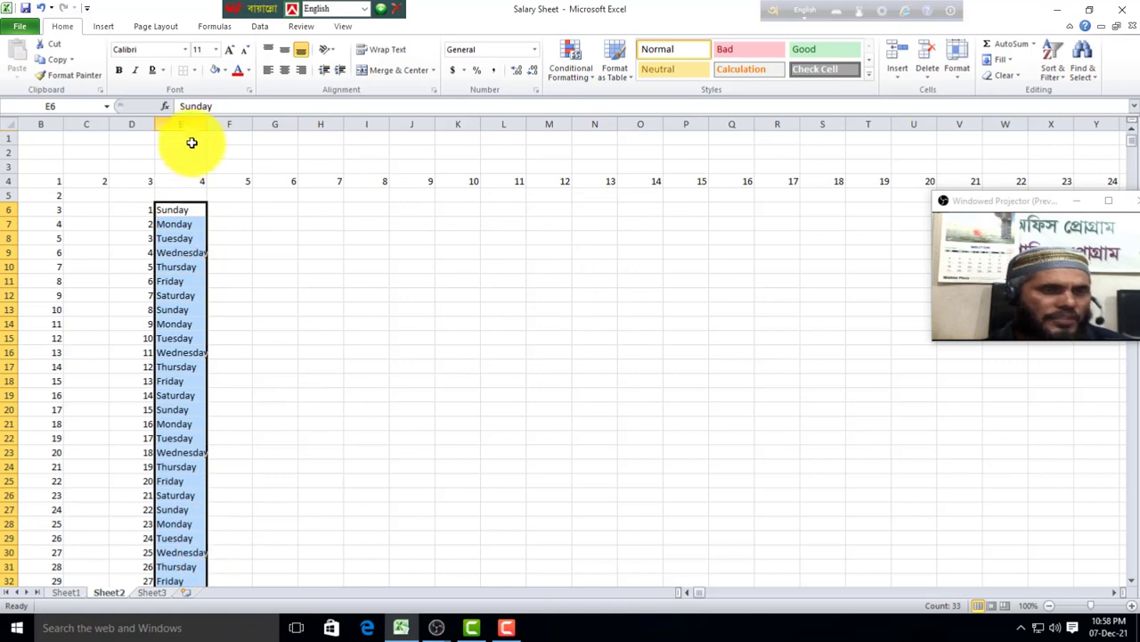
drag(206, 121, 223, 123)
Enter January as the starting value in cell F6
click(248, 211)
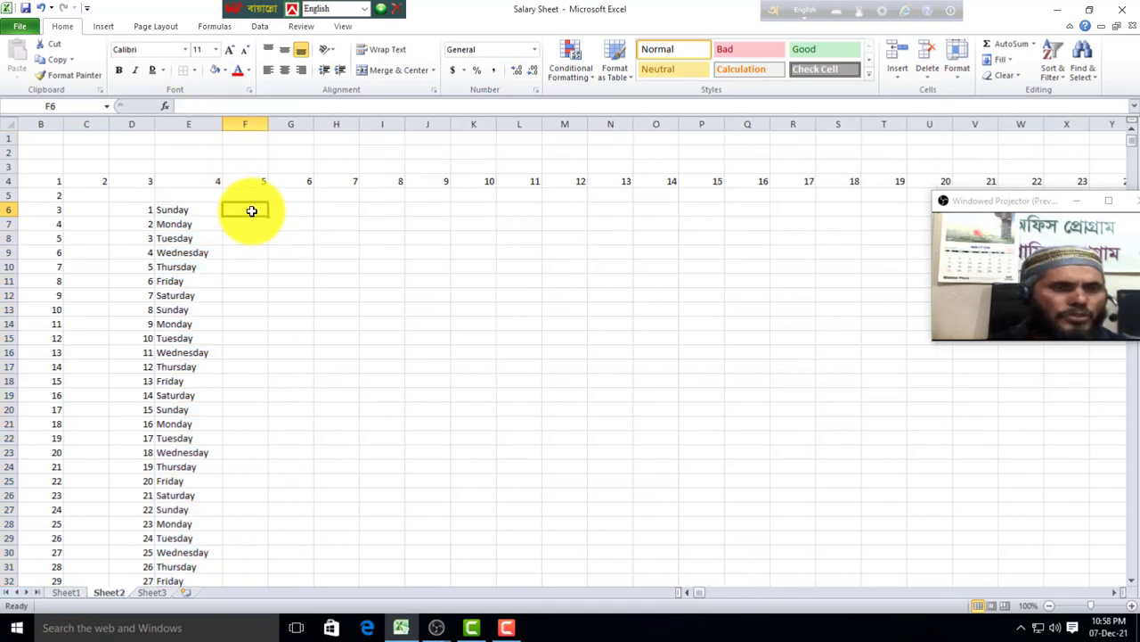
text(J)
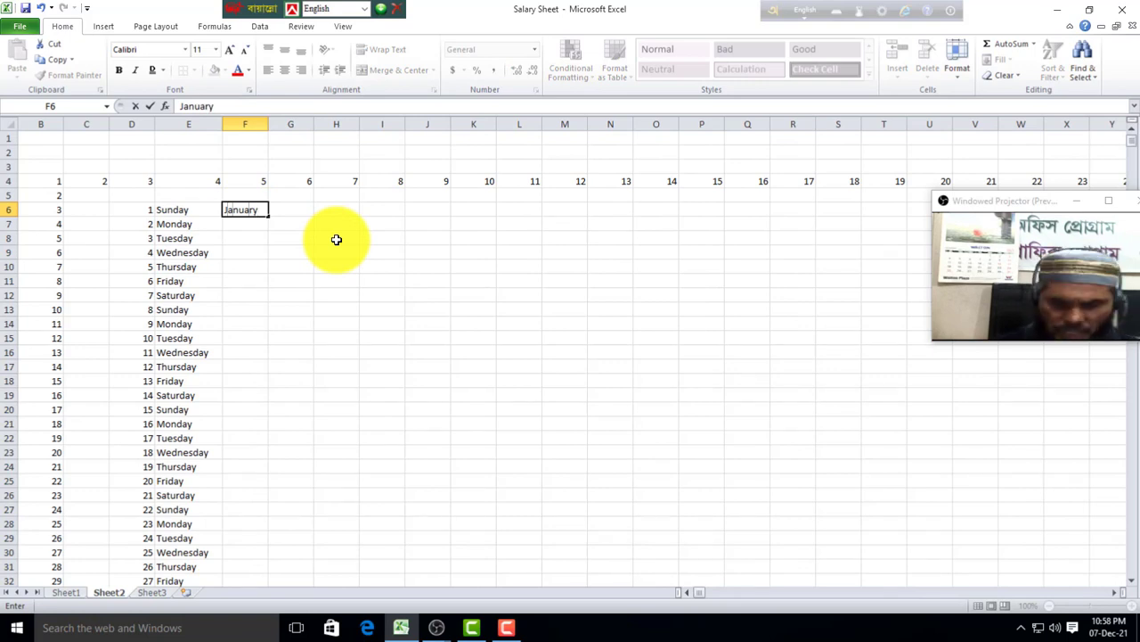
text(anuary)
key(Return)
Fill F6:F37 down the column with an AutoFill series of months, and widen column F to fit the names
drag(242, 214, 263, 578)
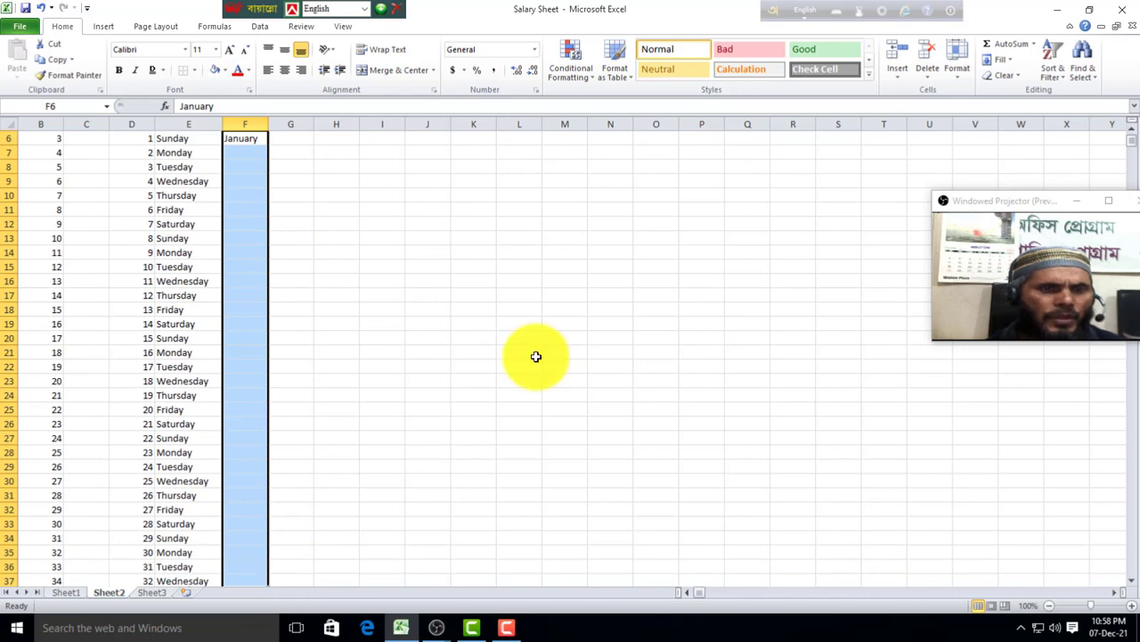
click(1009, 62)
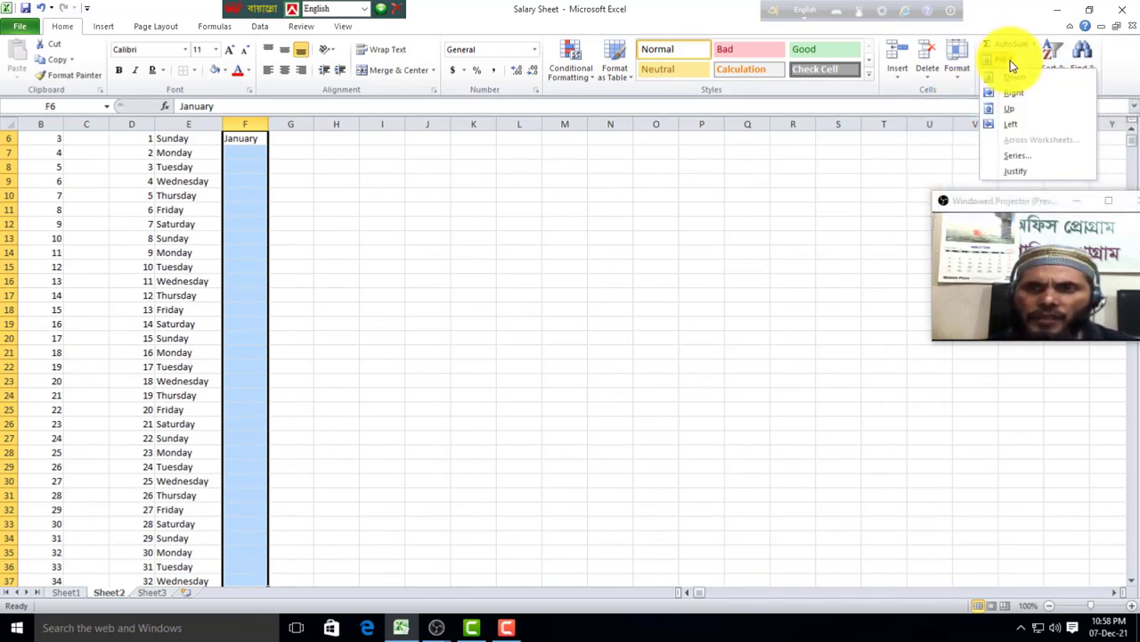
click(1020, 157)
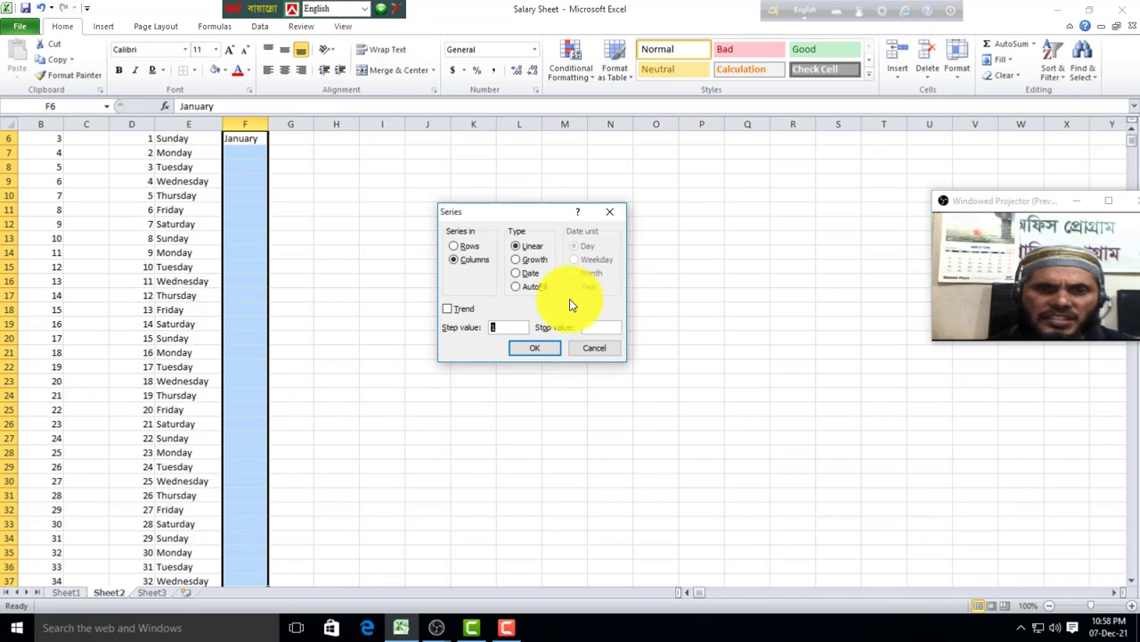
click(518, 286)
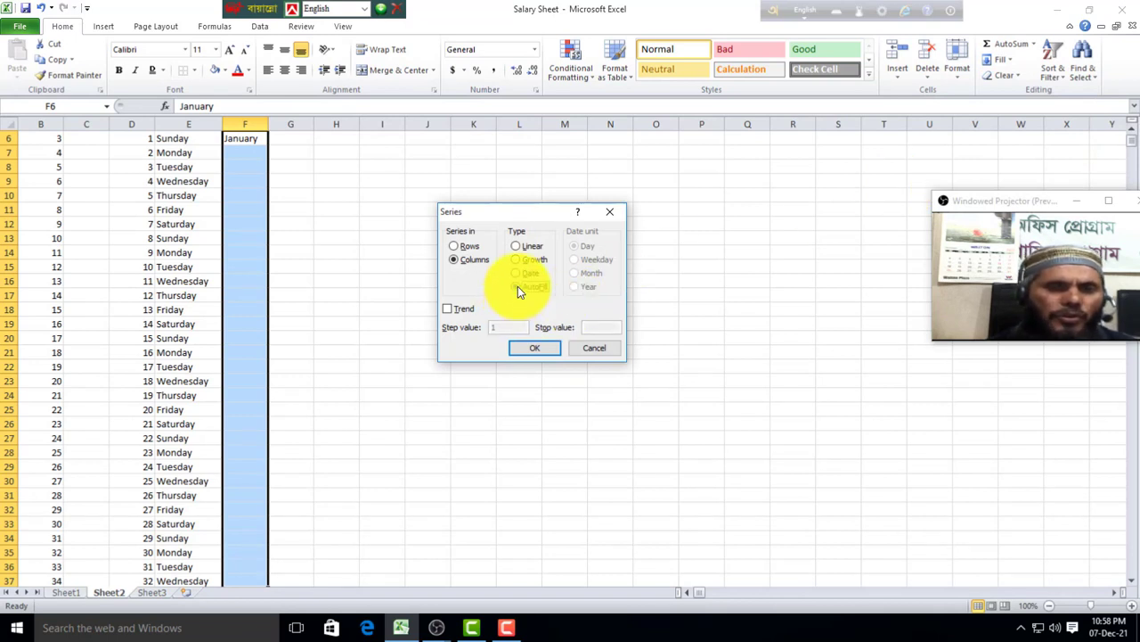
click(533, 349)
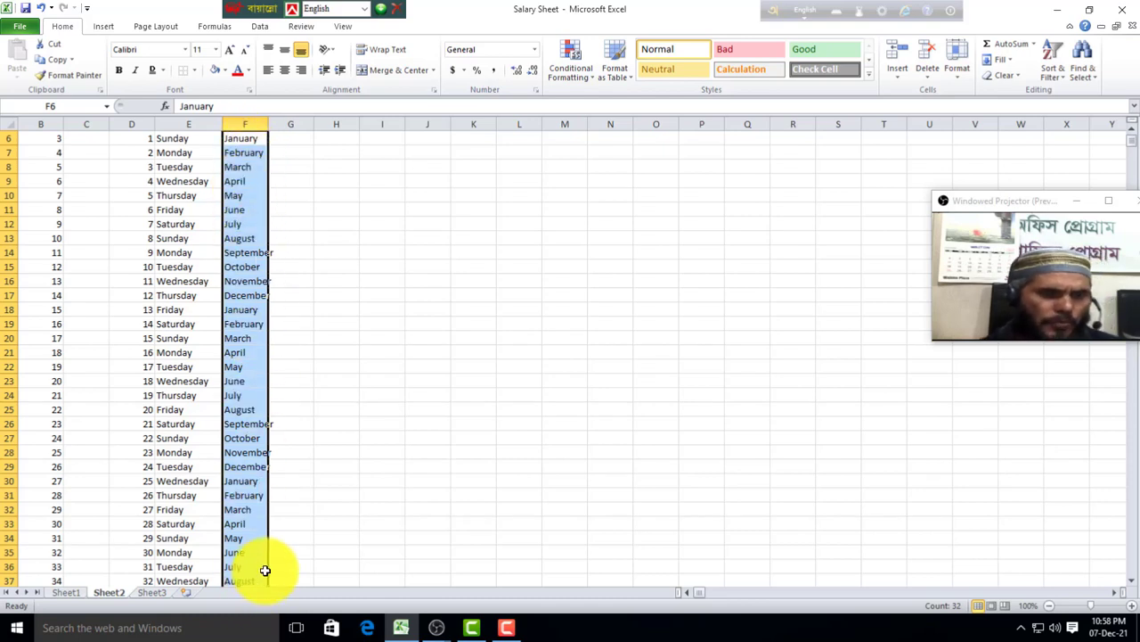
scroll(265, 571, down, 1)
scroll(250, 508, up, 3)
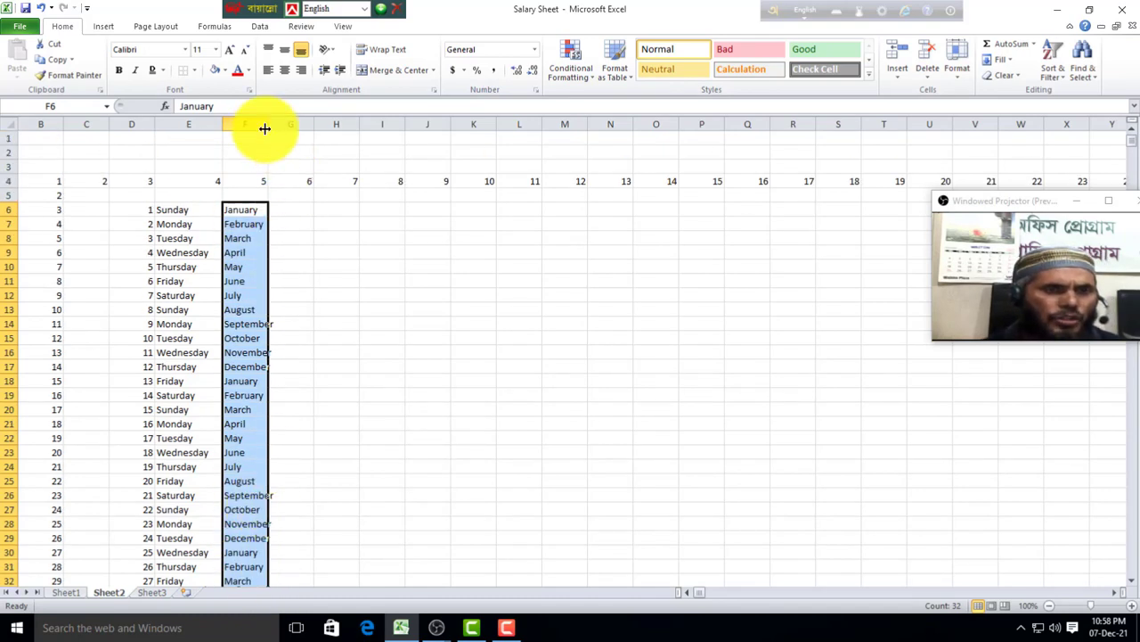
drag(264, 123, 285, 125)
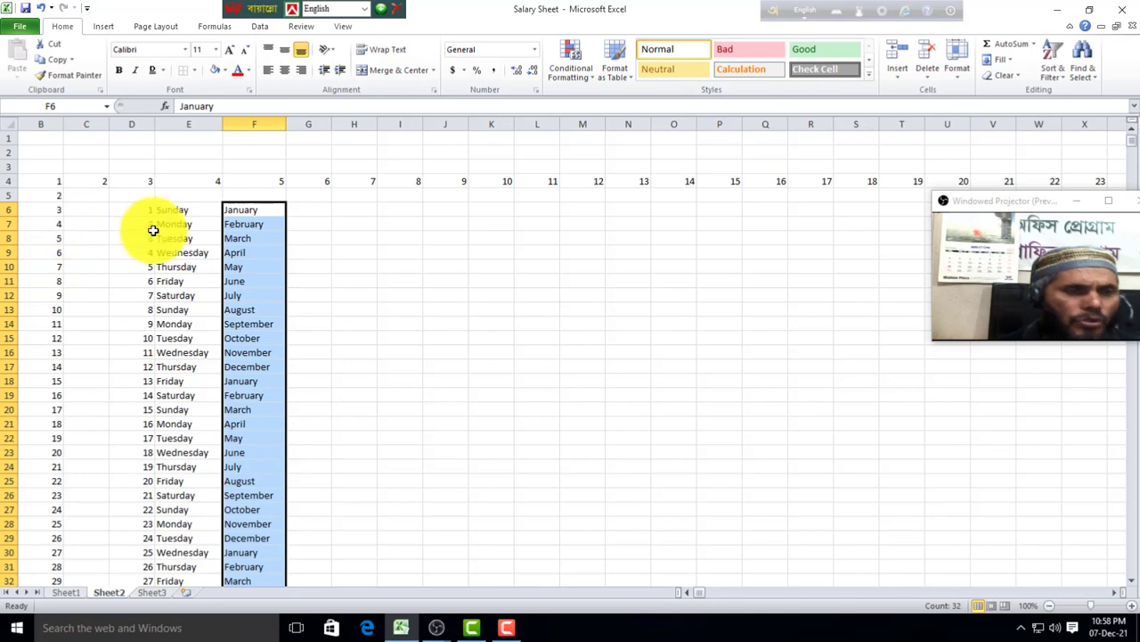
Widen column G and enter the starting date 07-12-2021 in cell G6
click(303, 212)
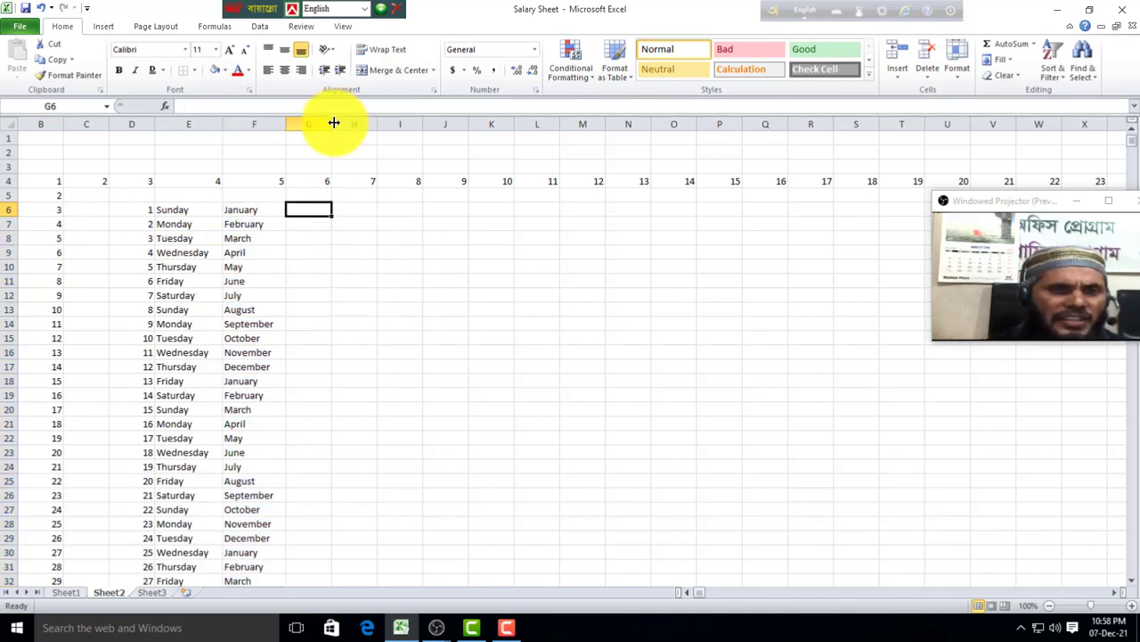
drag(333, 124, 355, 126)
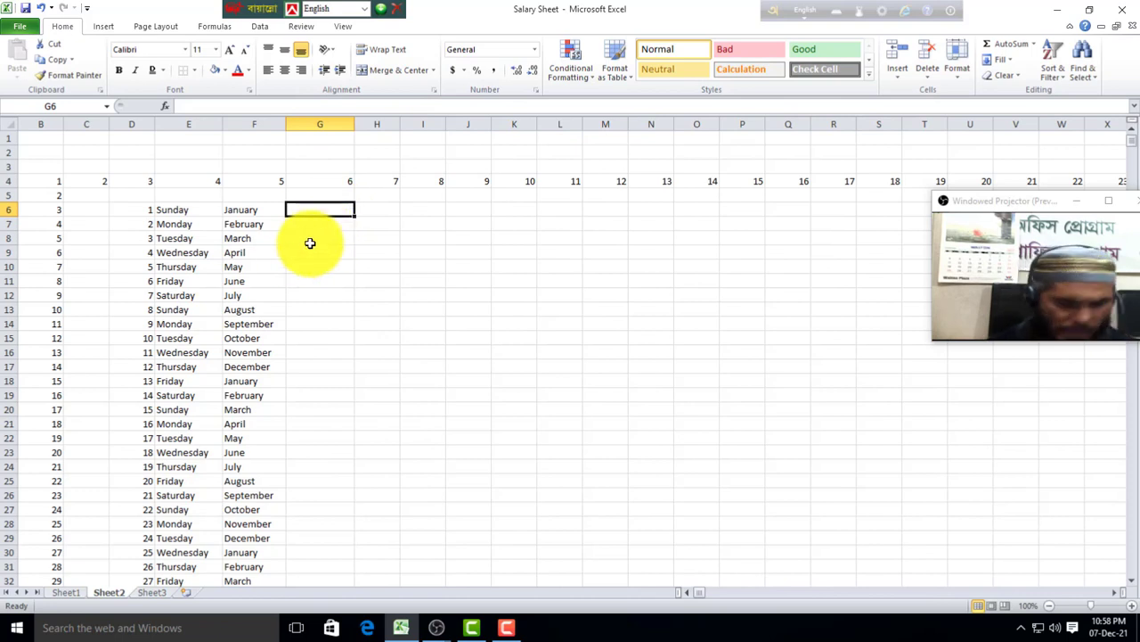
text(07-12-2021)
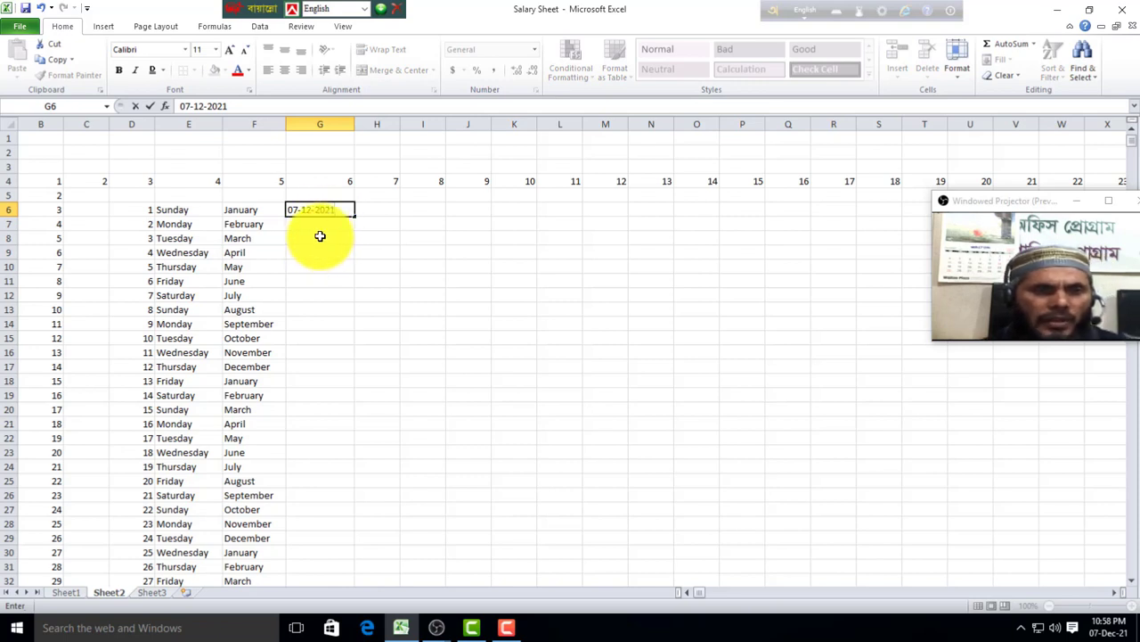
key(Return)
click(328, 212)
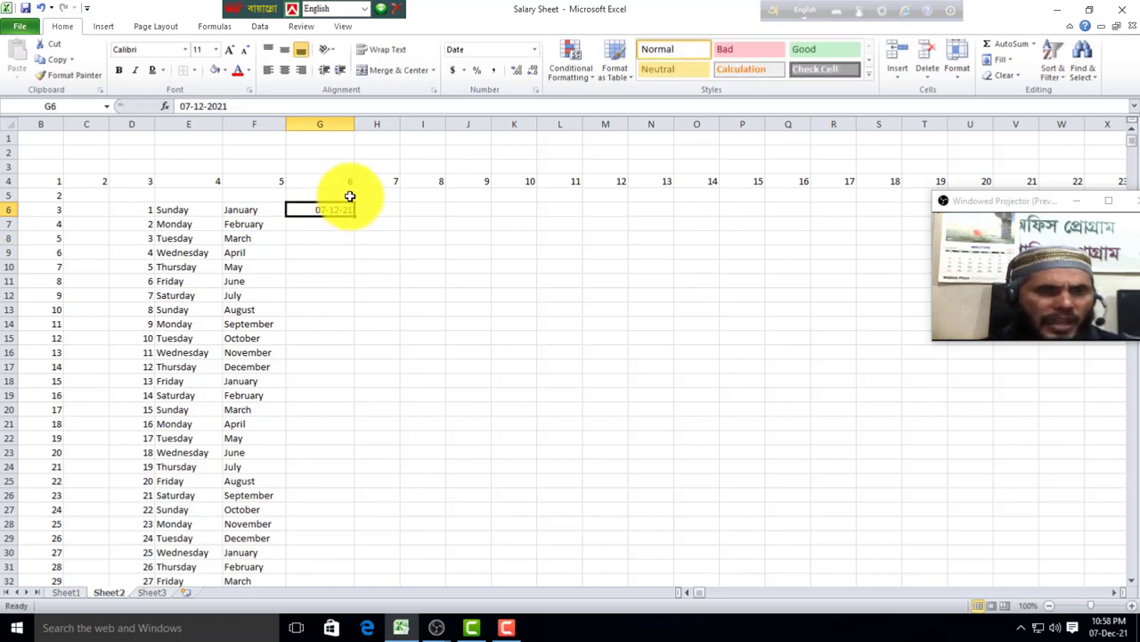
Fill G6:G25 down the column with an AutoFill series based on the starting date
scroll(407, 318, up, 2)
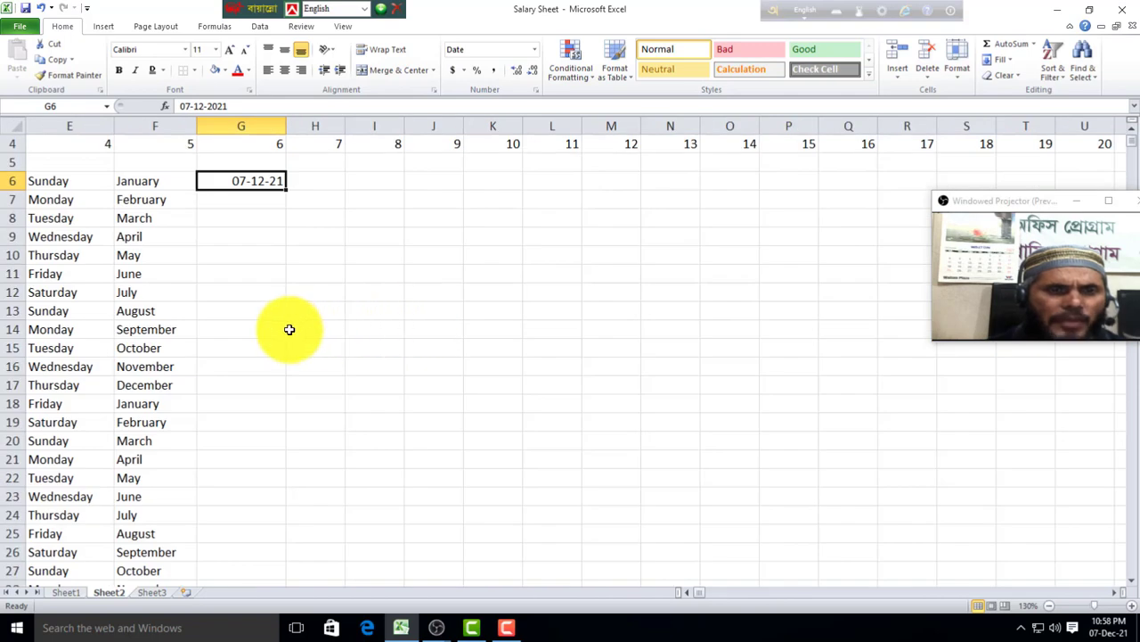
scroll(283, 321, up, 1)
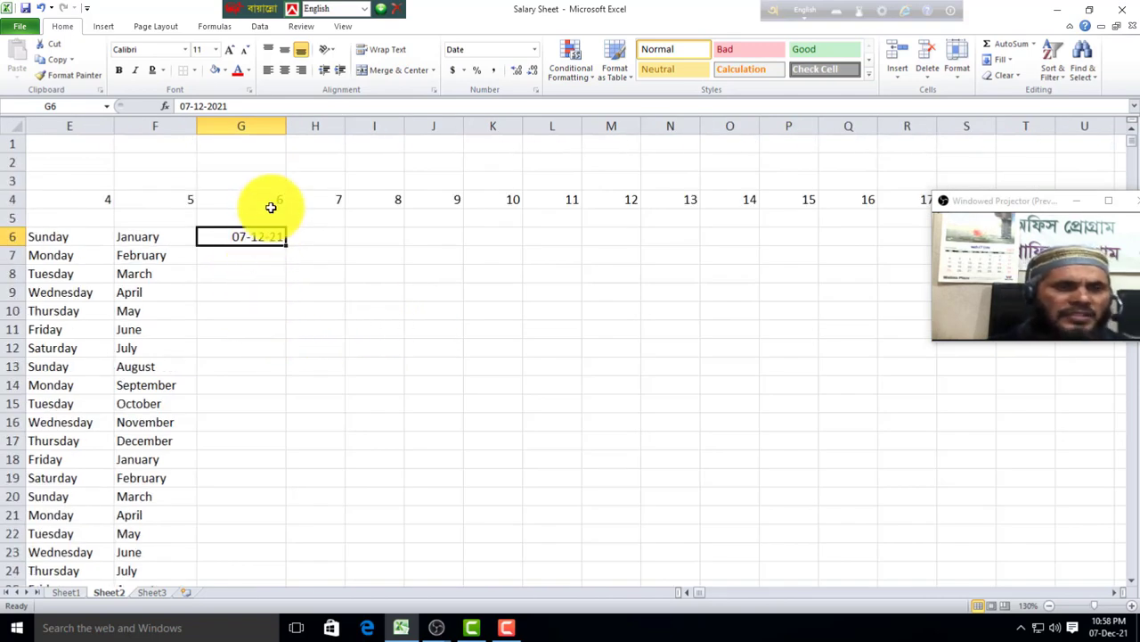
click(249, 273)
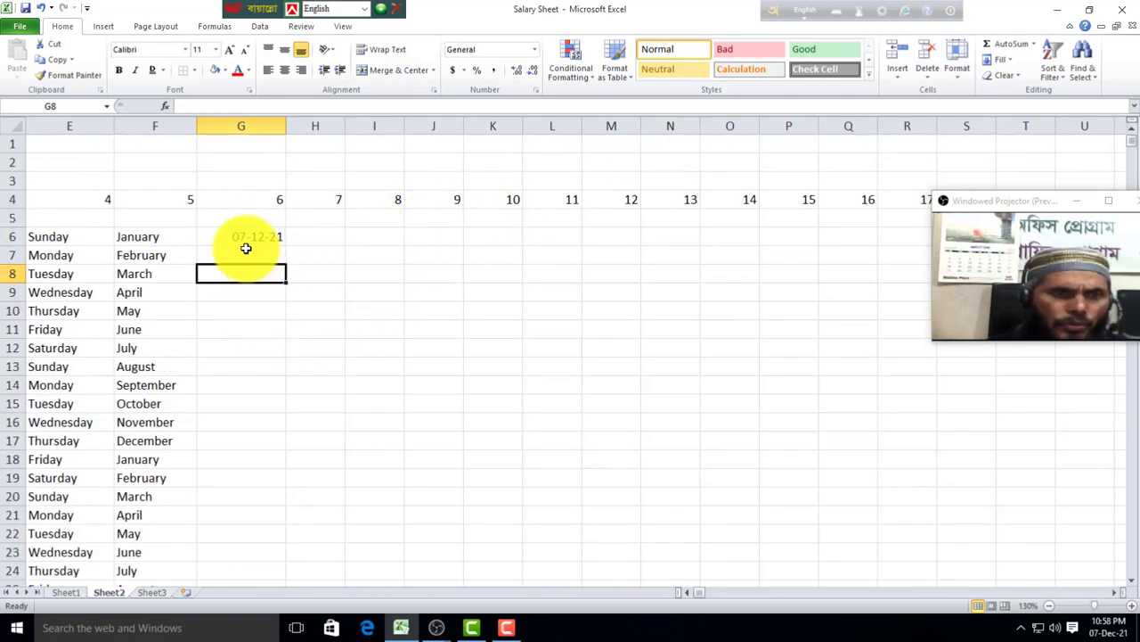
drag(247, 236, 253, 575)
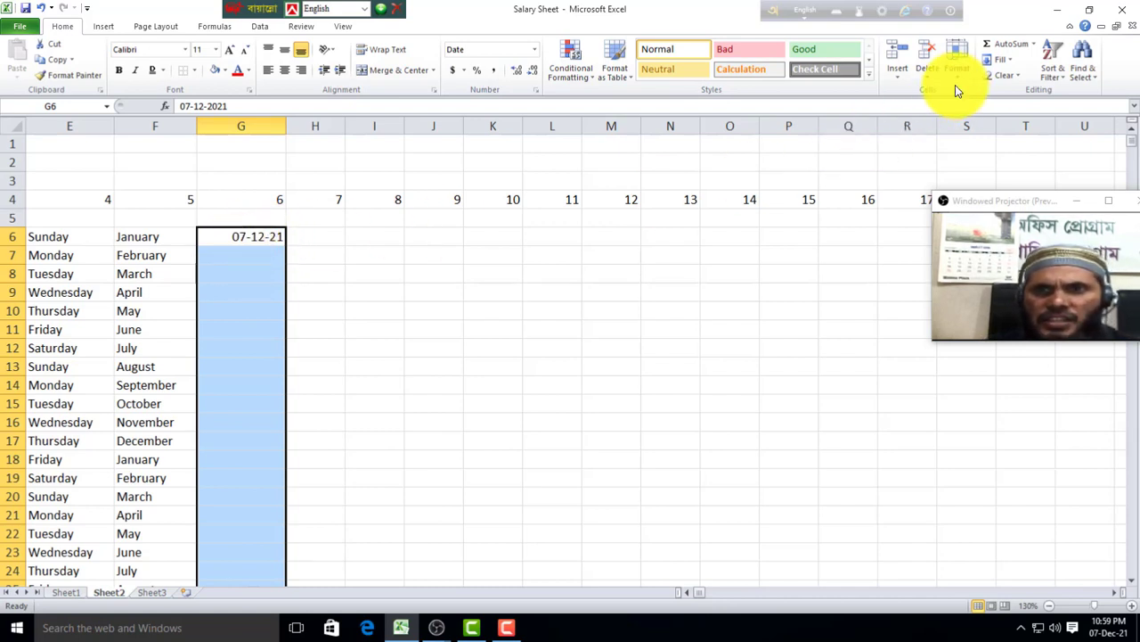
click(997, 59)
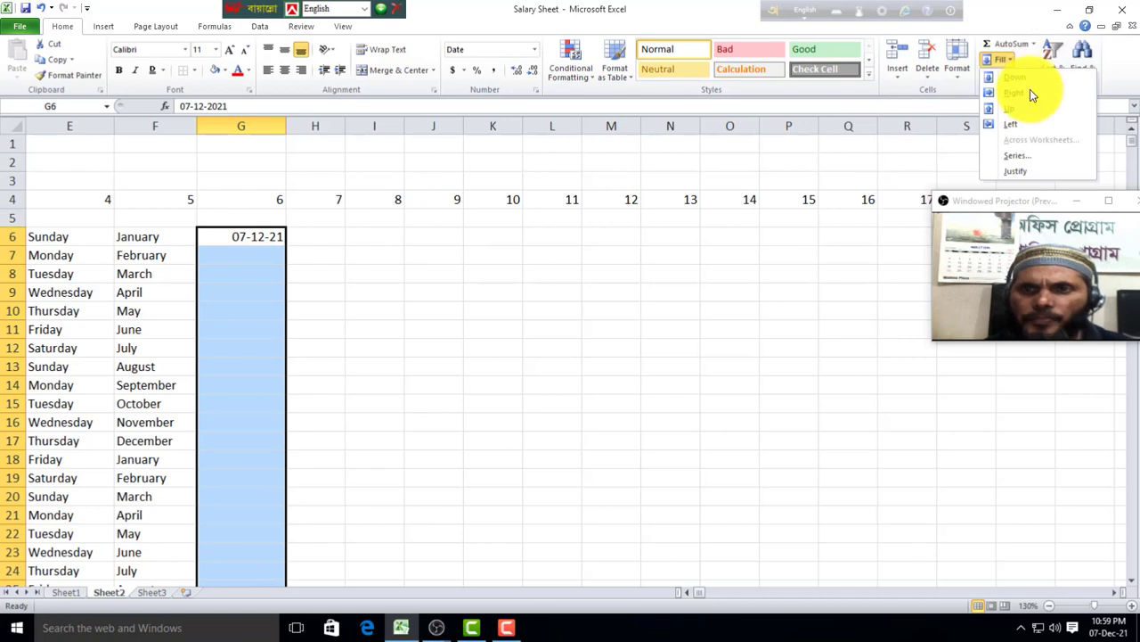
click(1023, 155)
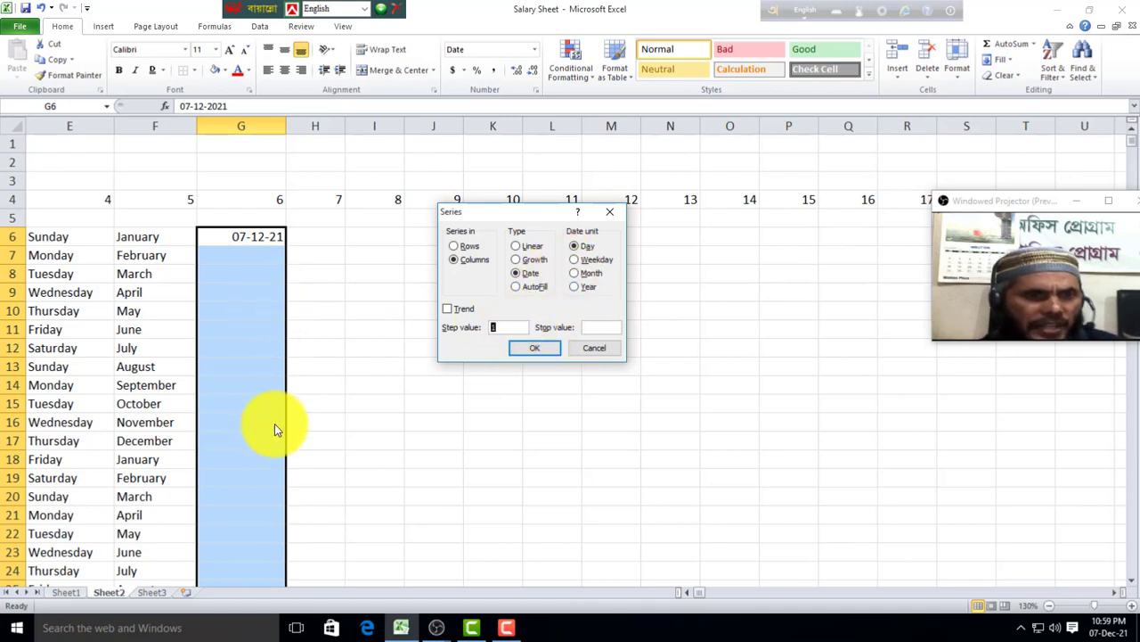
click(517, 286)
click(534, 347)
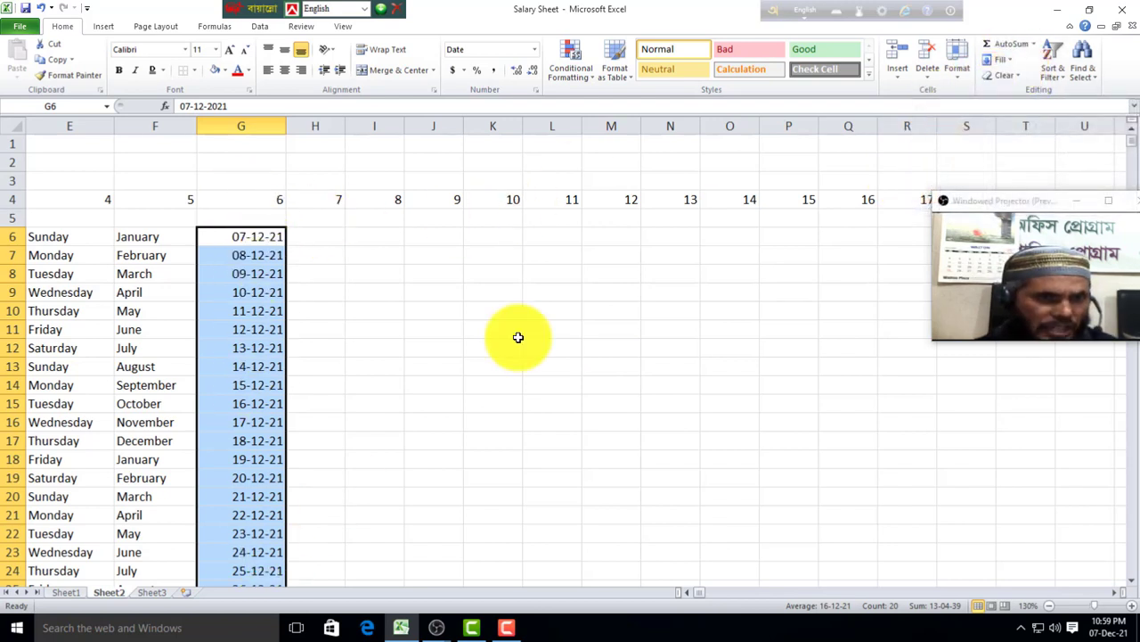
Try to refill the dates in G6:G25 by month, choosing the Month date unit and the AutoFill type
click(1010, 61)
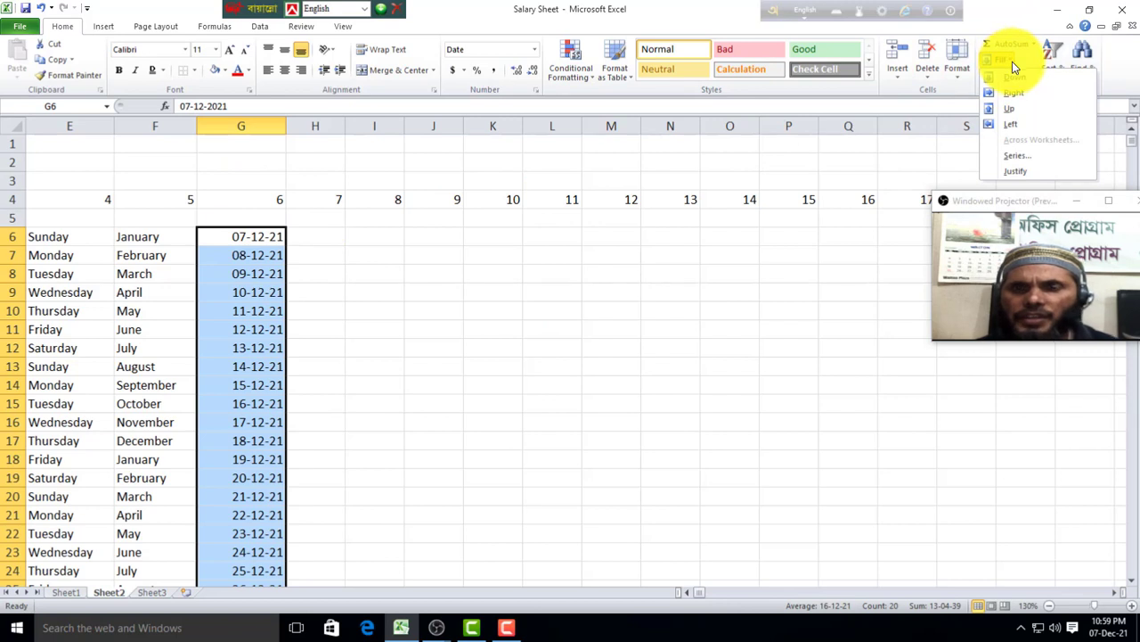
click(1017, 156)
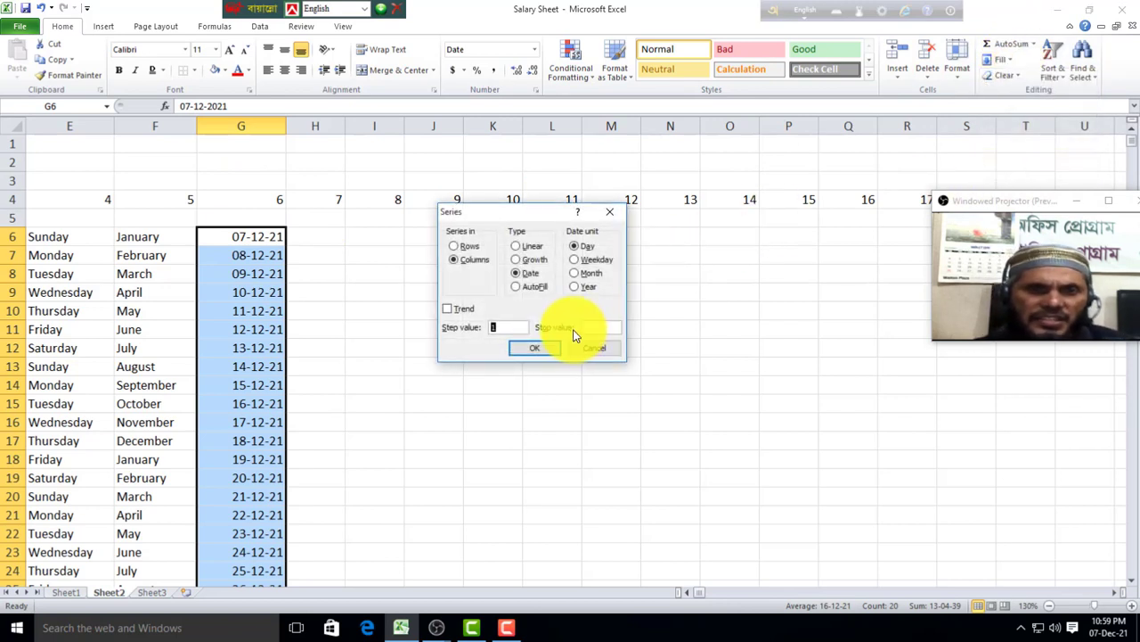
click(579, 273)
click(520, 288)
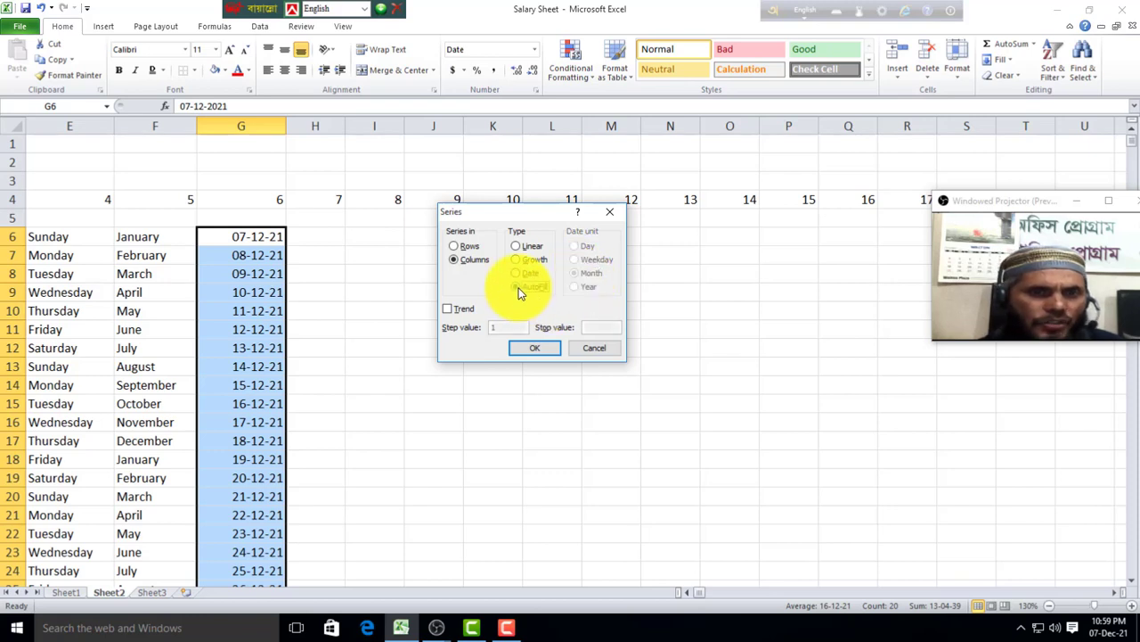
click(539, 348)
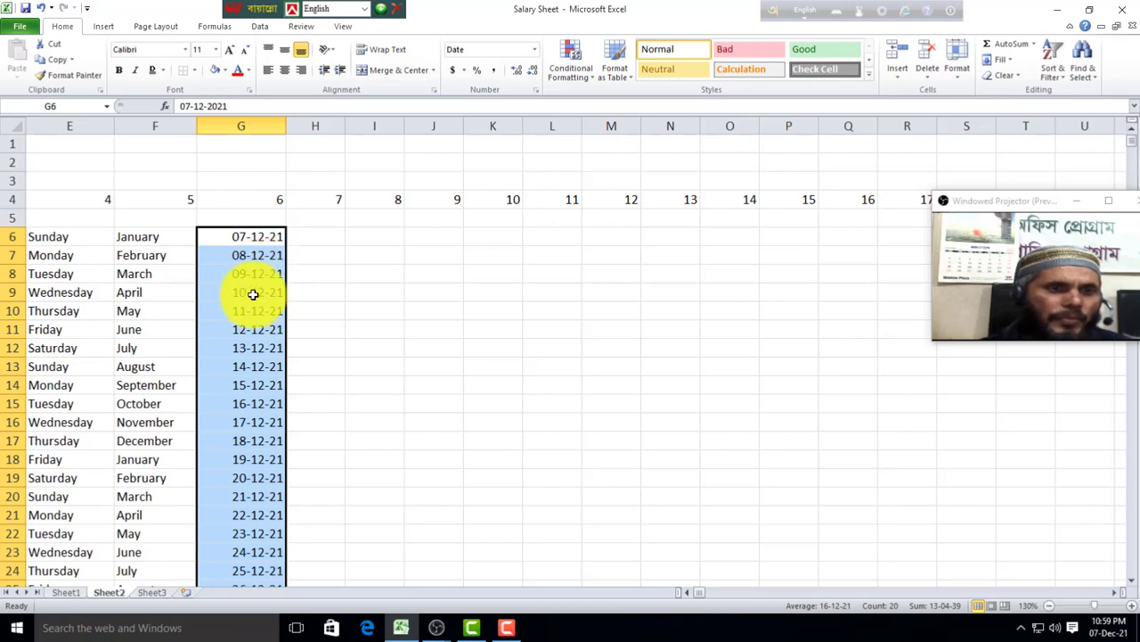
click(357, 403)
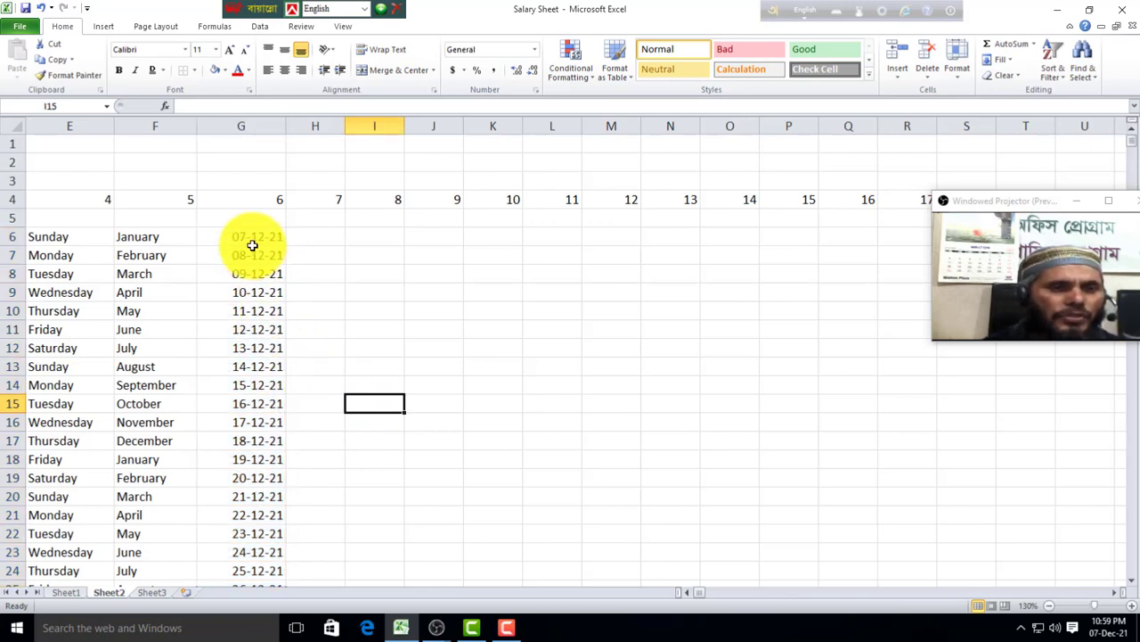
Try to refill the dates in G6:G25 by year, choosing the Year date unit and the AutoFill type
drag(224, 244, 272, 529)
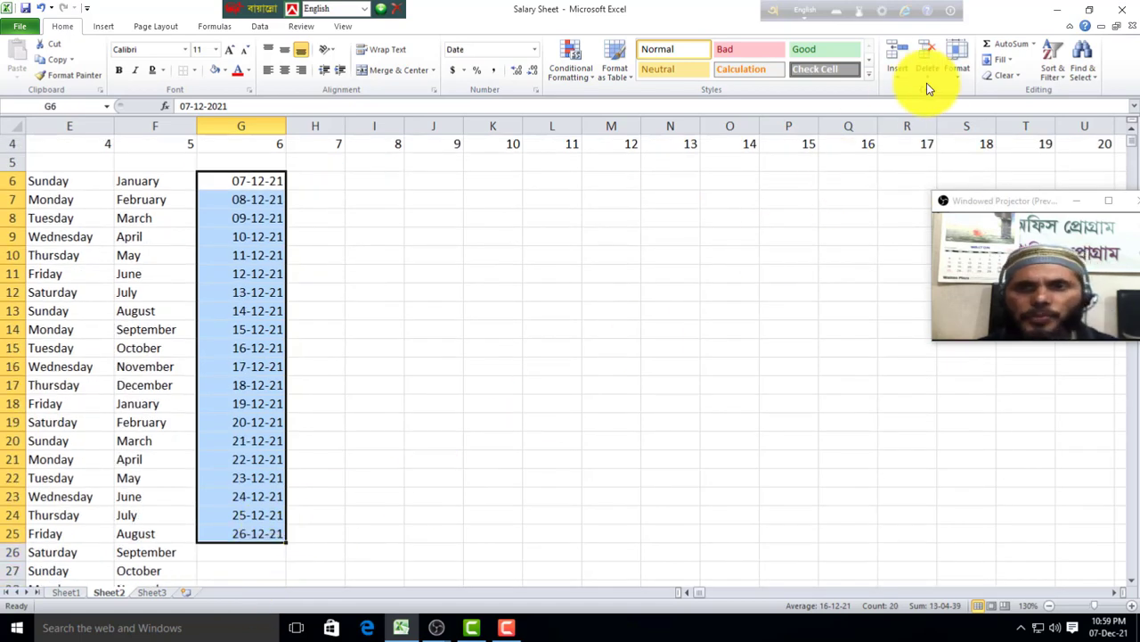
click(1010, 58)
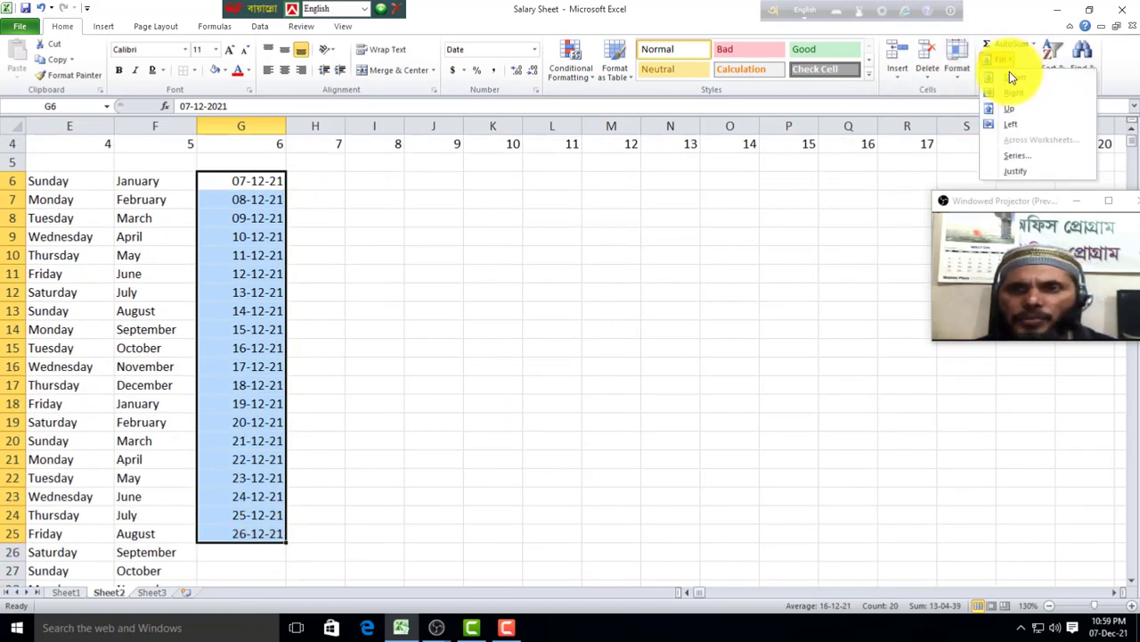
click(1019, 152)
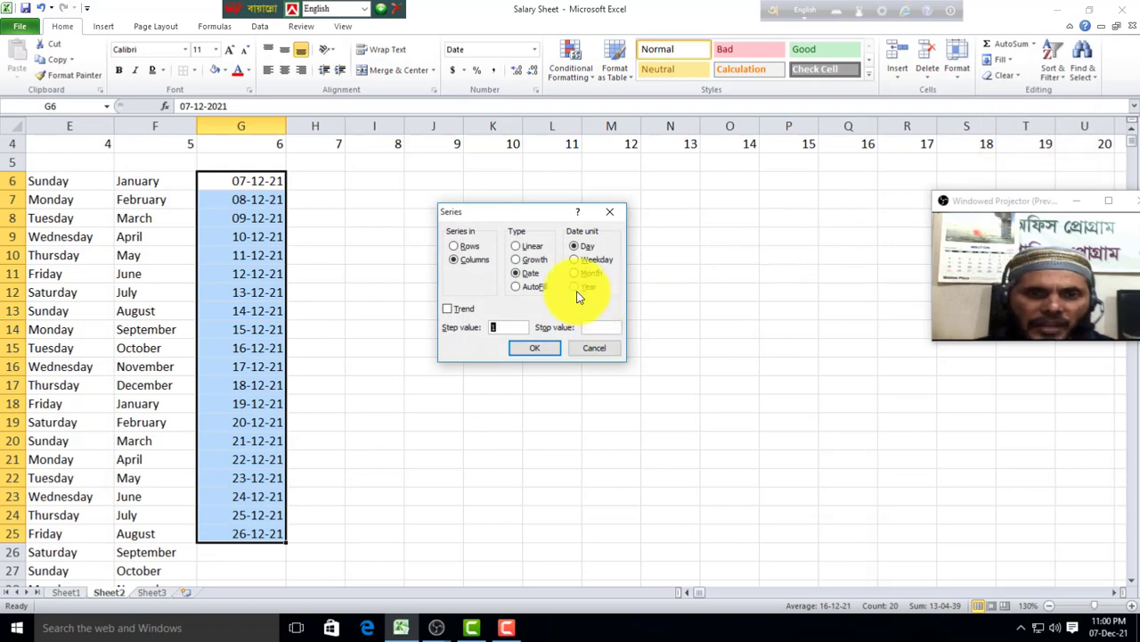
click(515, 287)
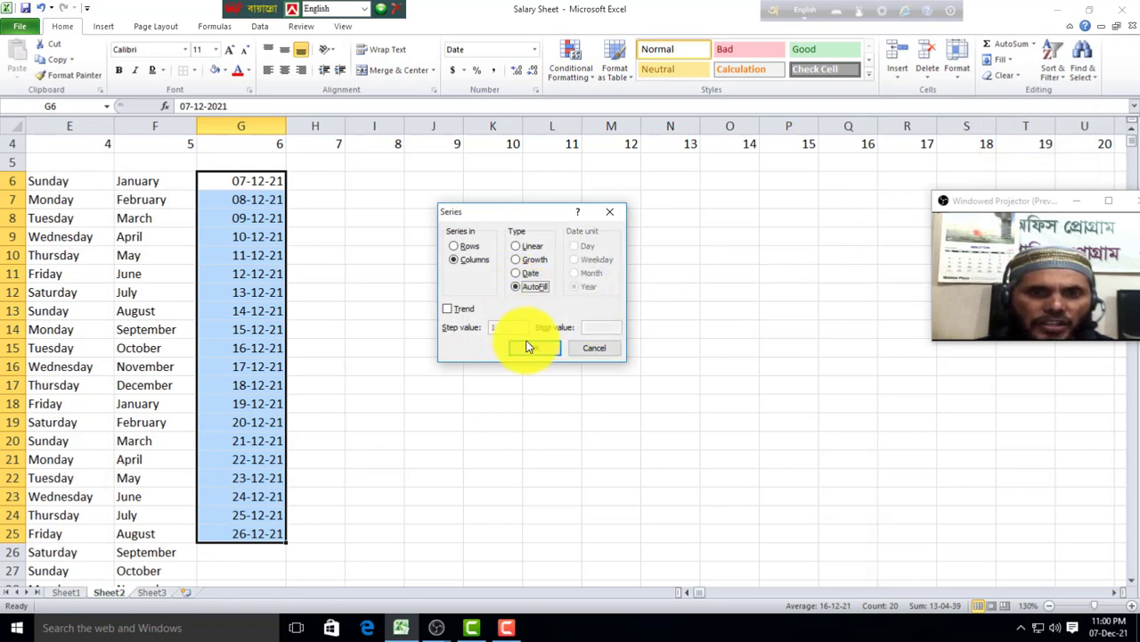
click(533, 349)
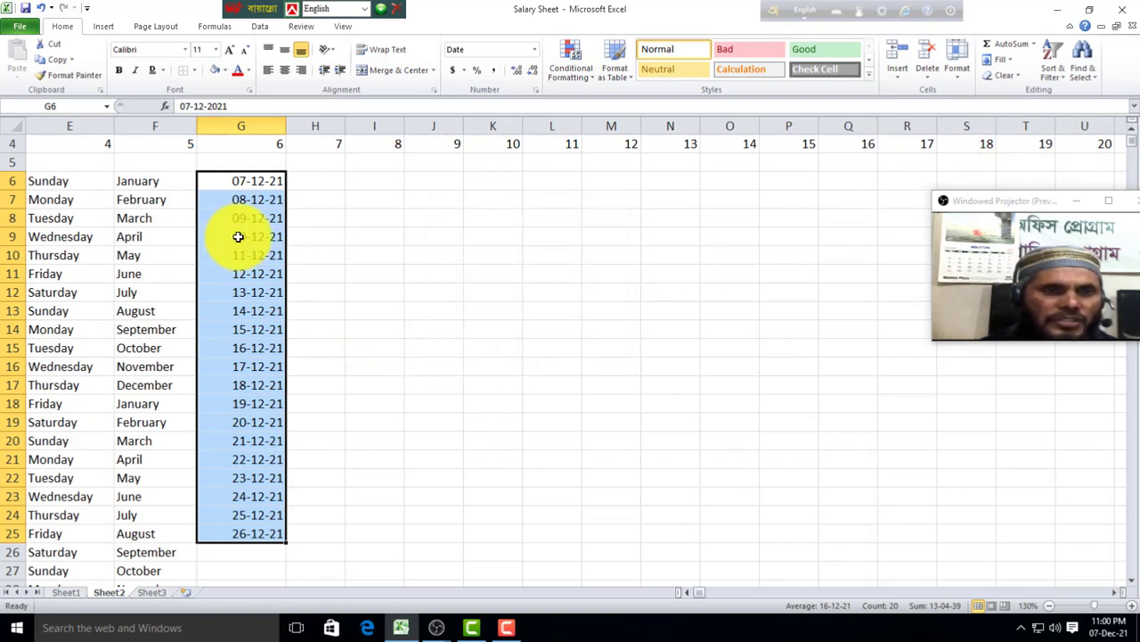
click(367, 292)
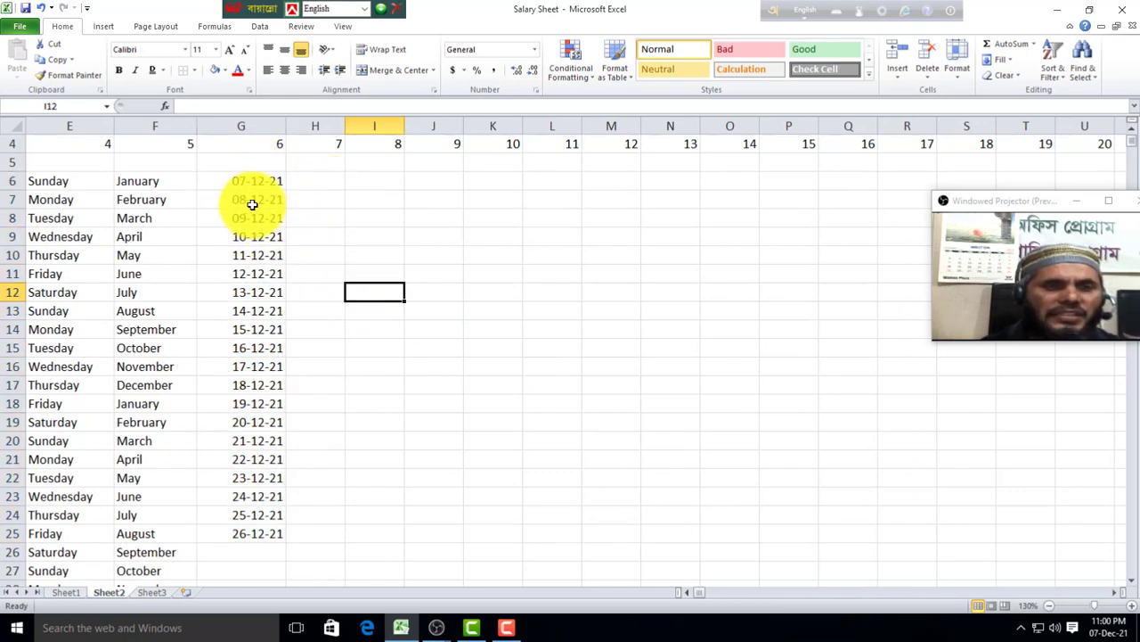
Refill G6:G25 down the column with a Date series using the Weekday date unit and step value 1
drag(231, 184, 265, 525)
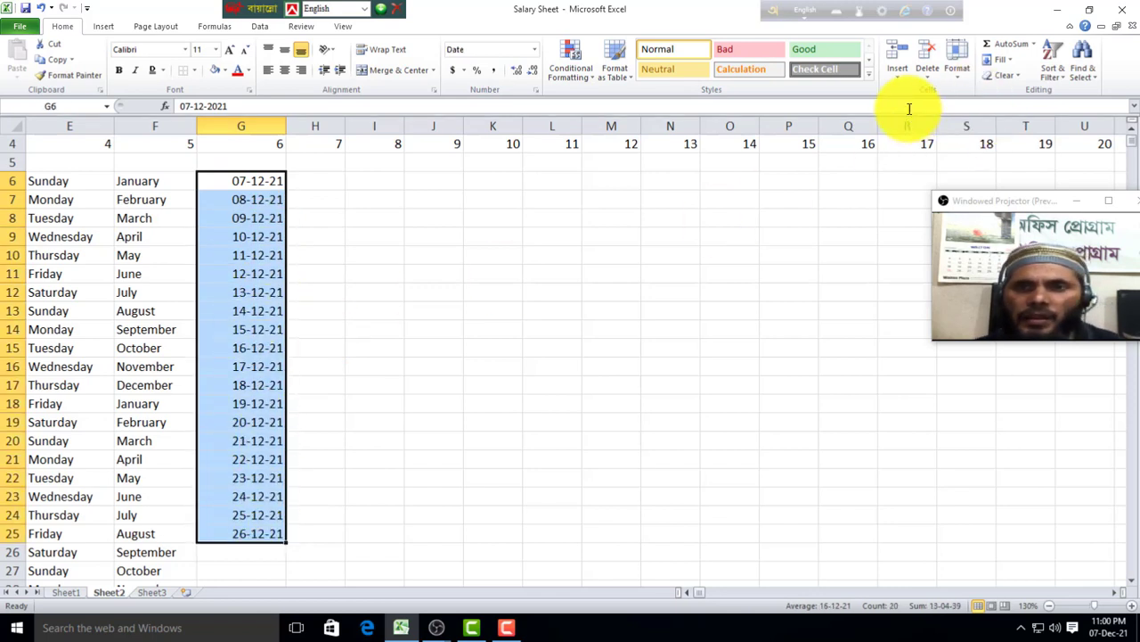
click(1001, 60)
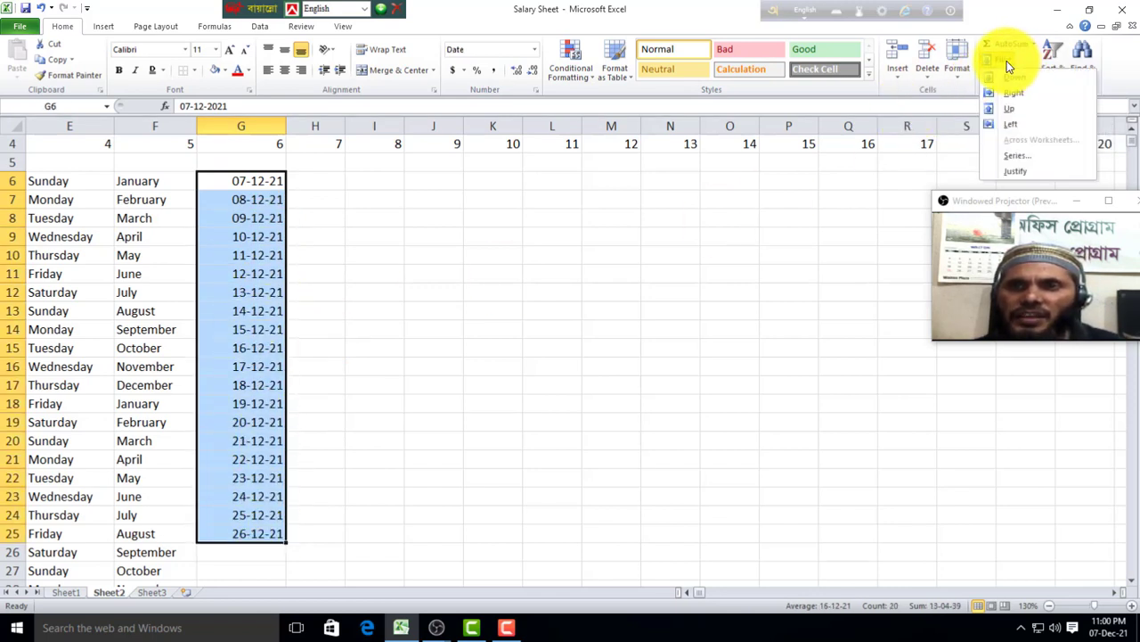
click(1020, 155)
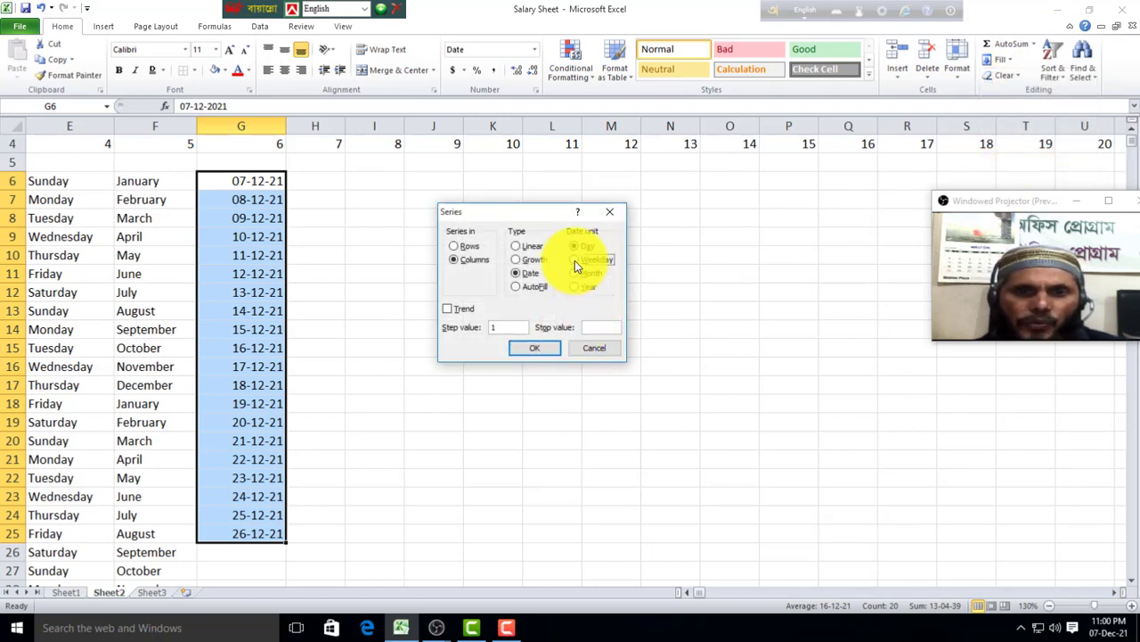
click(537, 348)
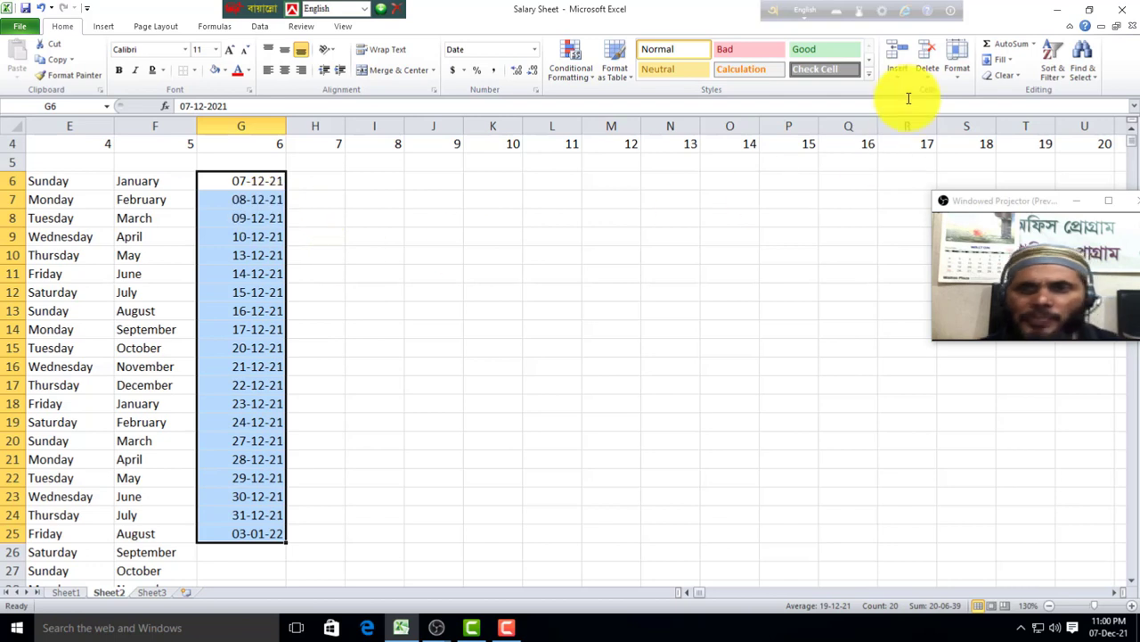
Refill G6:G25 down the column with a Date series using the Month date unit and step value 1
click(1005, 60)
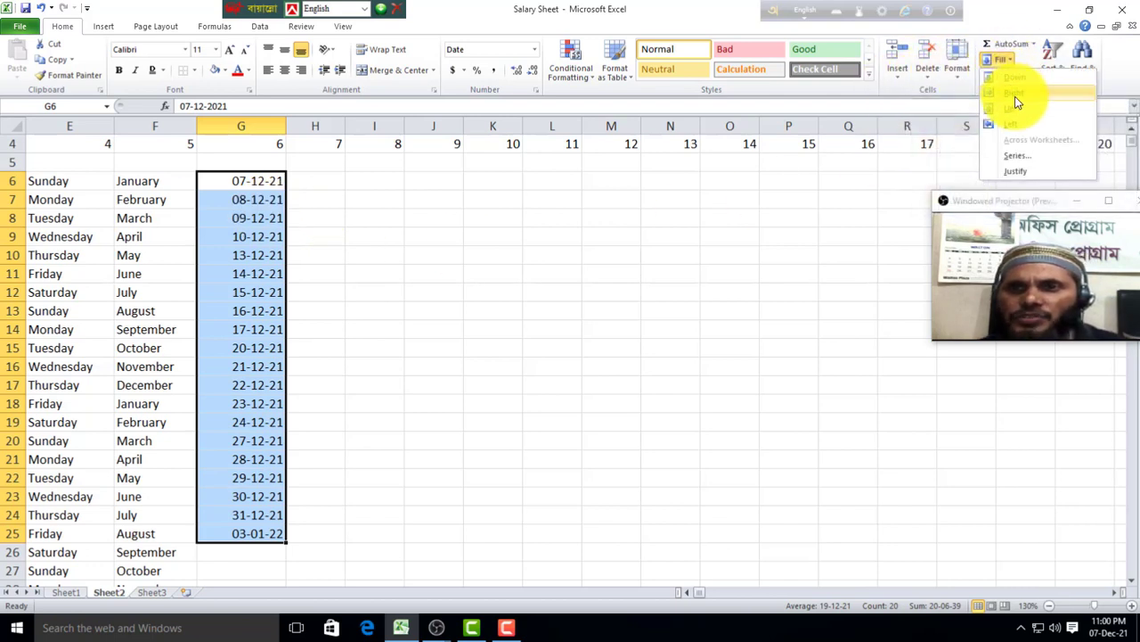
click(1015, 156)
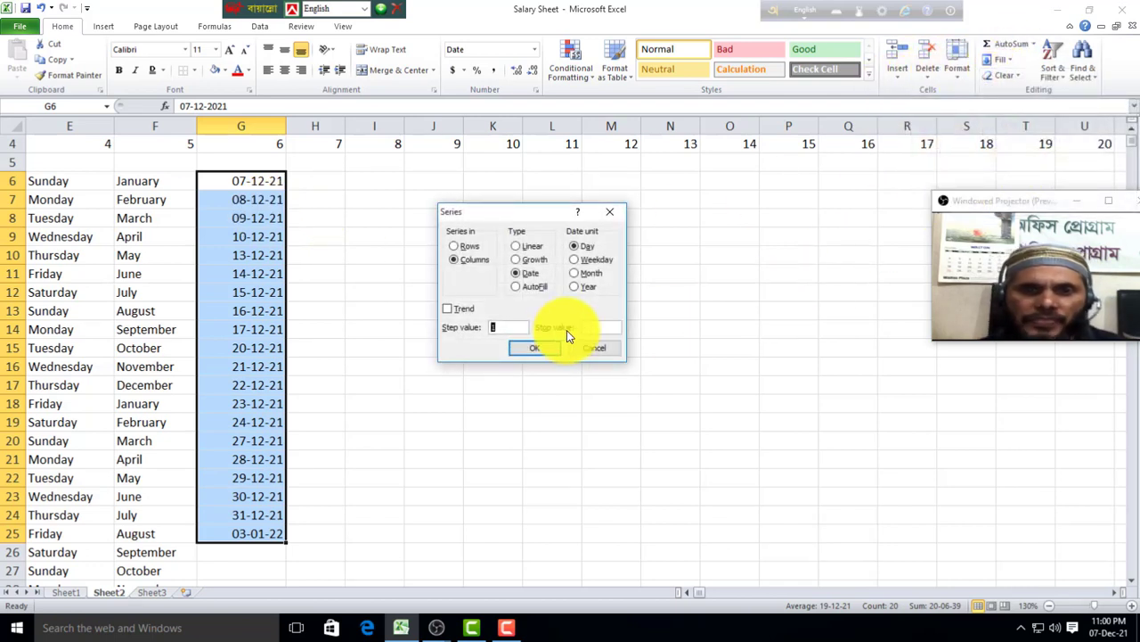
click(574, 273)
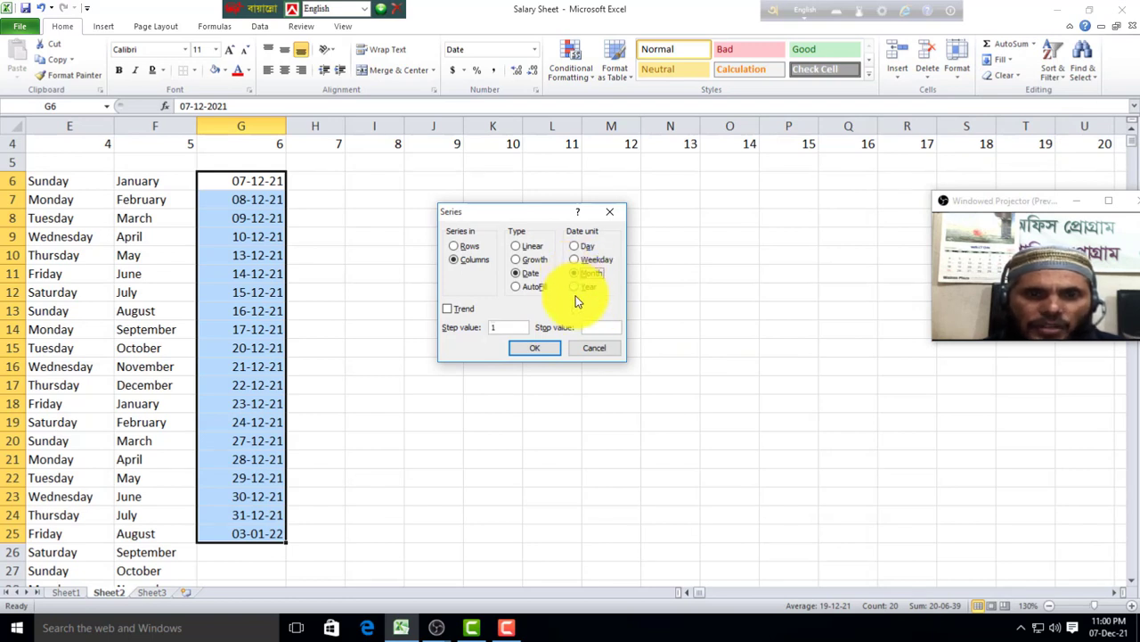
click(536, 347)
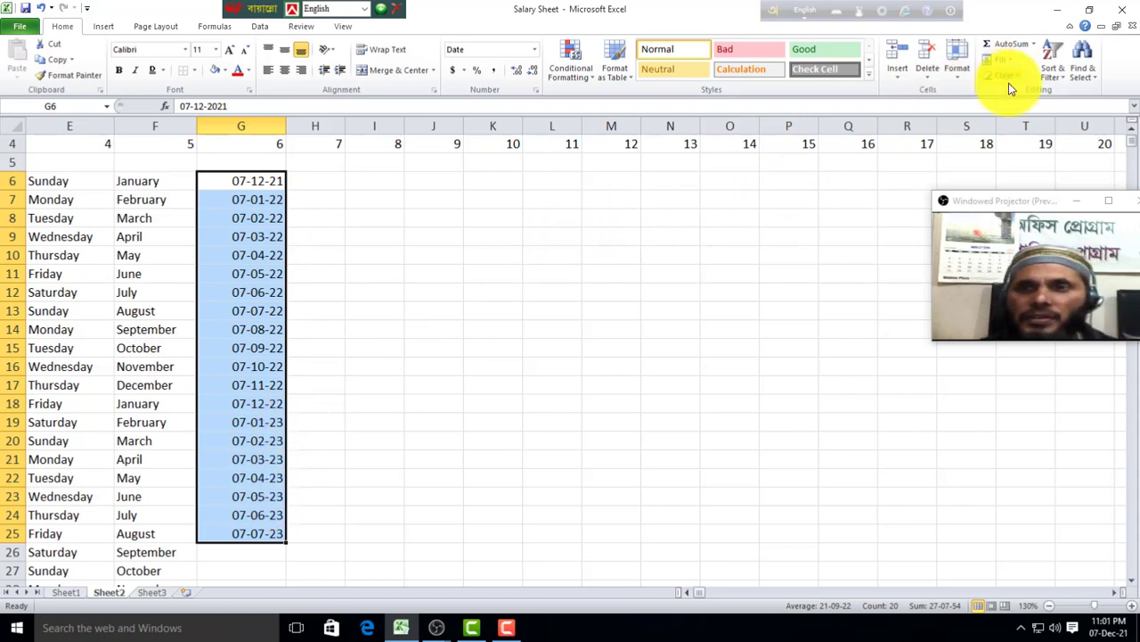
Refill G6:G25 down the column with a Date series using the Year date unit and step value 1
click(1004, 59)
click(1020, 155)
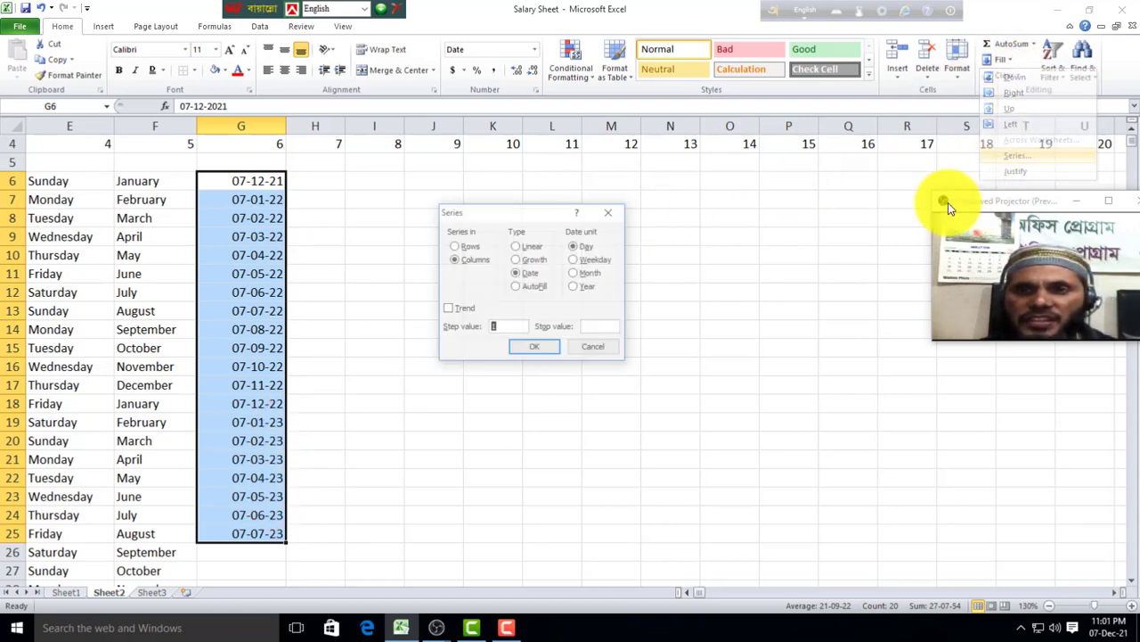
click(575, 287)
click(538, 348)
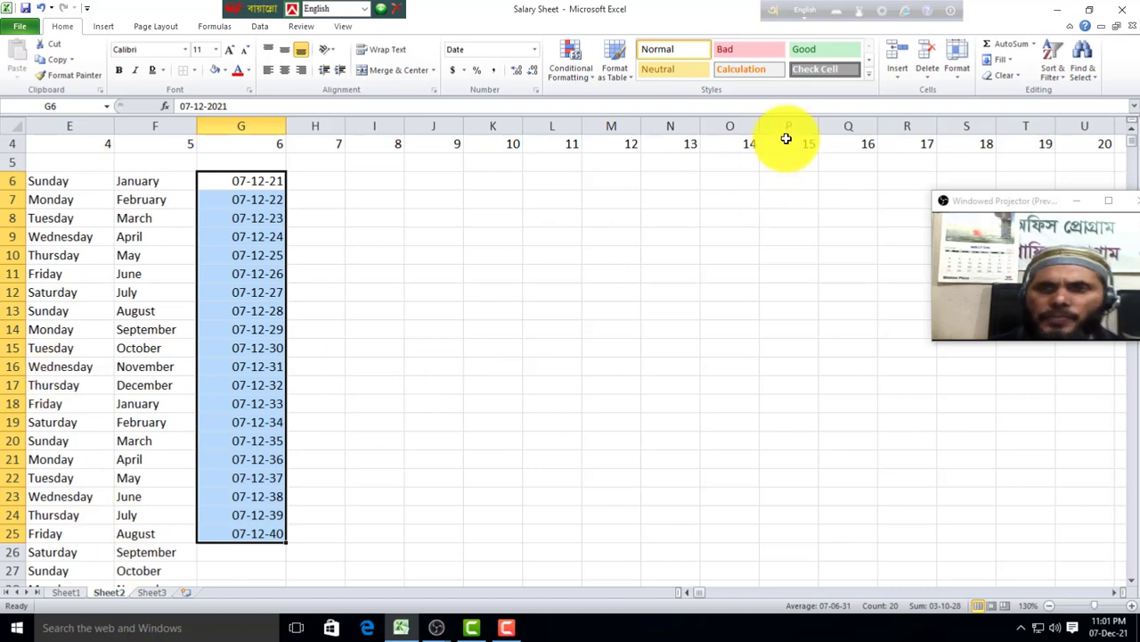
click(1007, 60)
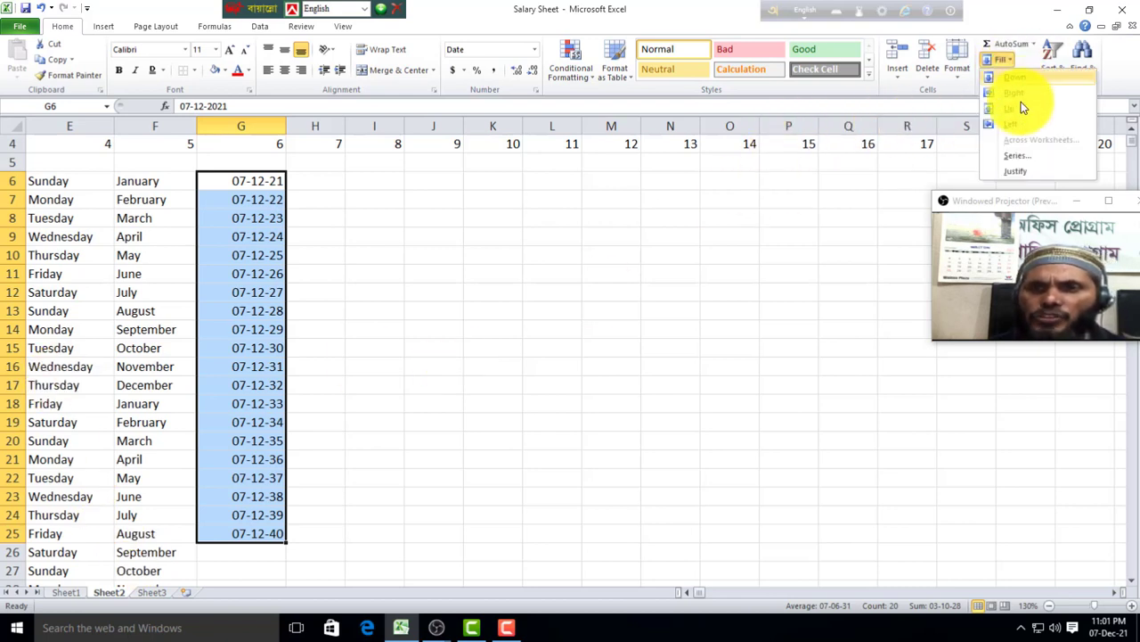
click(1003, 155)
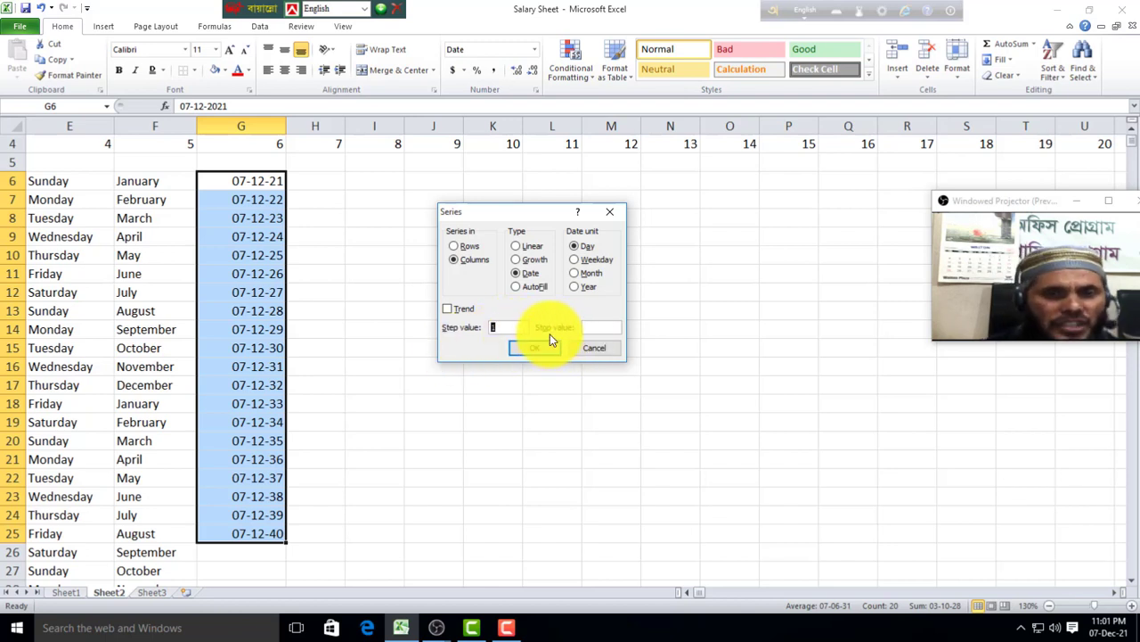
click(596, 350)
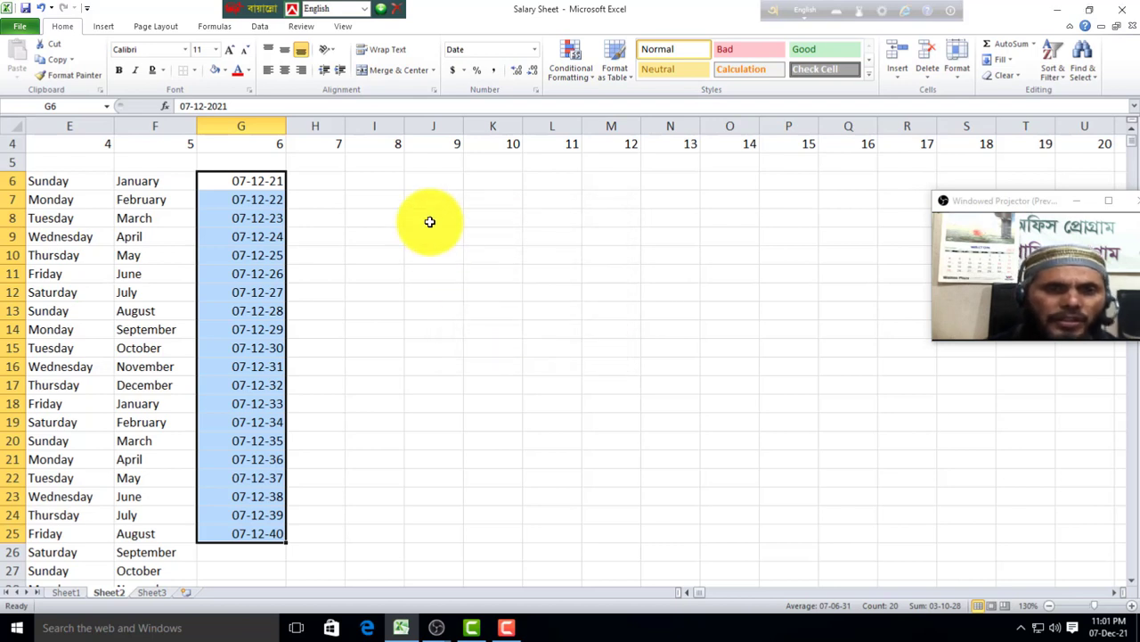
Enter the starting numbers 5 in cell J6 and 10 in cell J7
click(431, 182)
text(5)
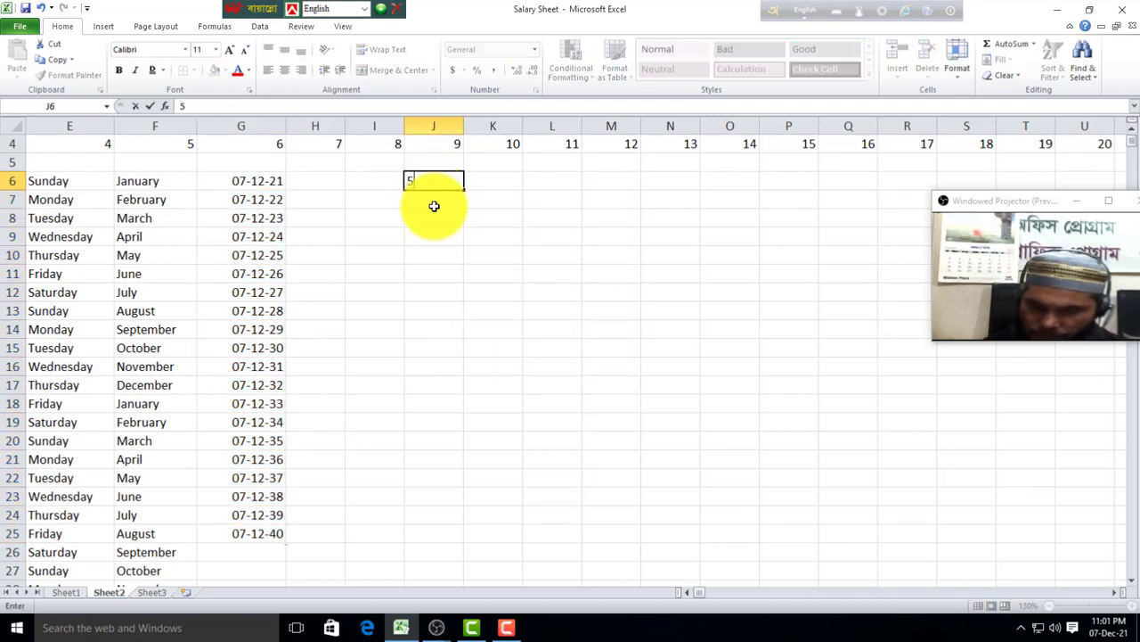
key(Return)
text(1)
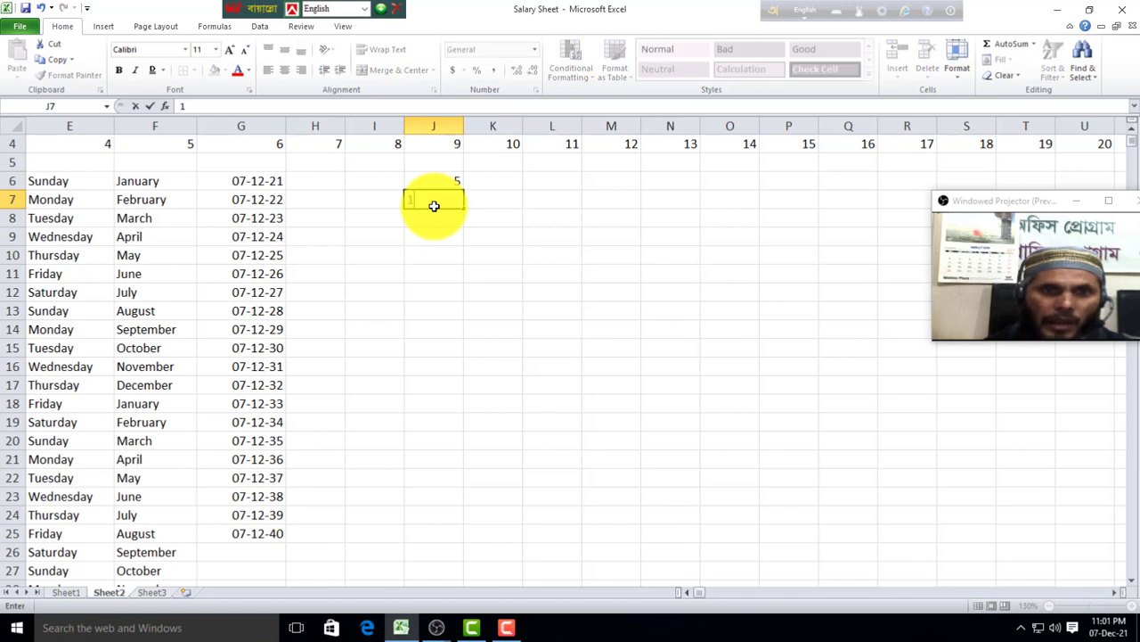
text(0)
key(Return)
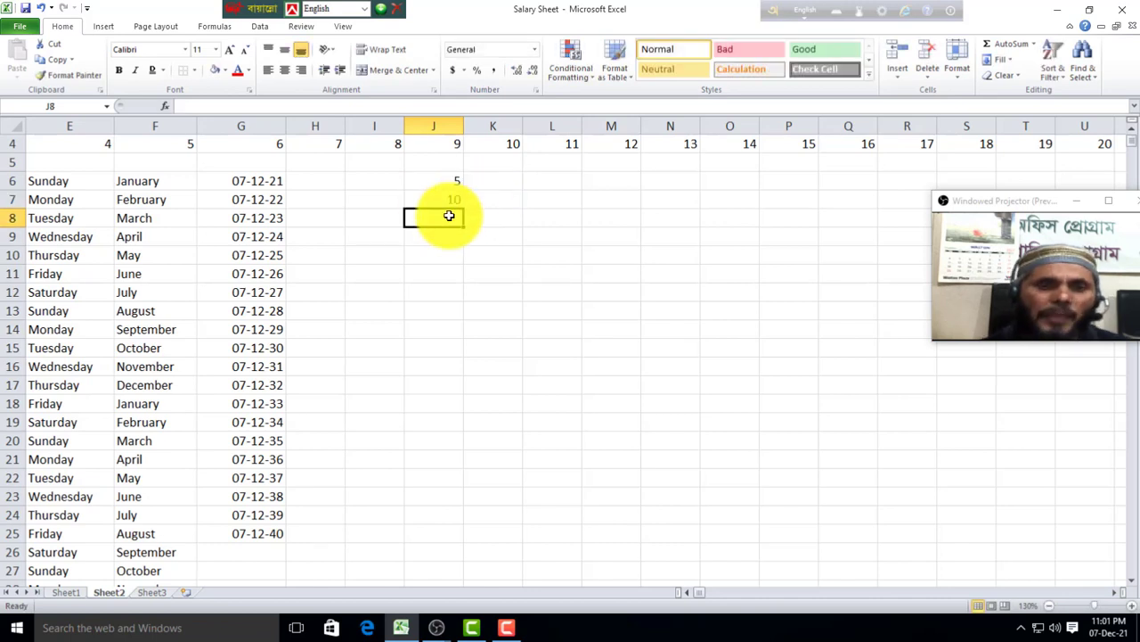
Fill J6:J27 down the column with an AutoFill series based on the two starting numbers
click(447, 183)
drag(446, 183, 439, 560)
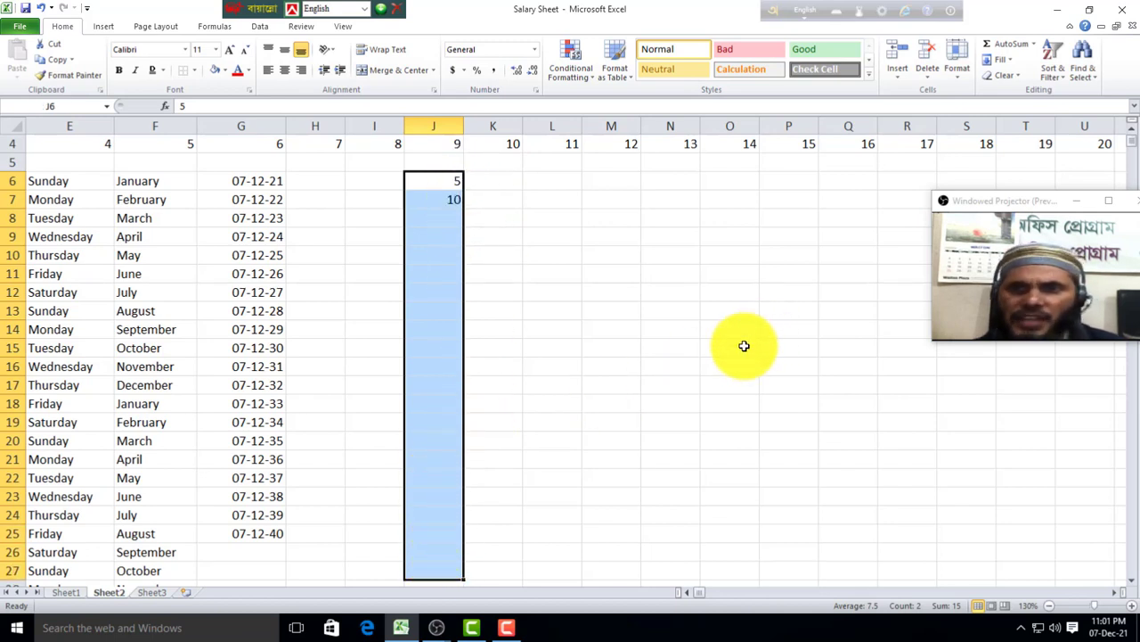
click(1007, 61)
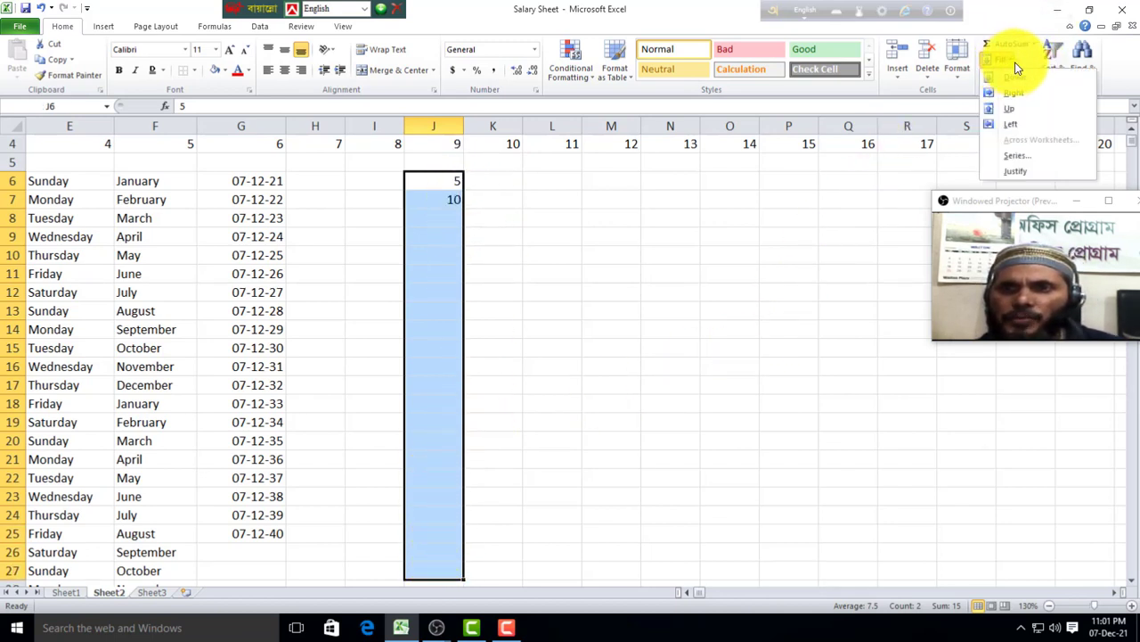
click(1027, 153)
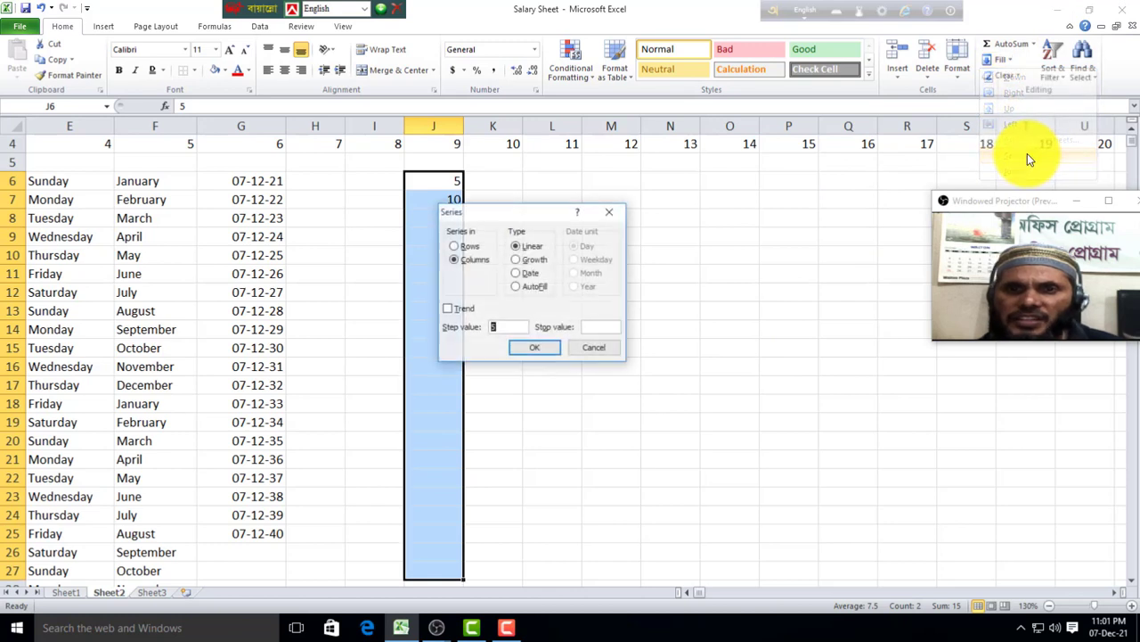
click(515, 287)
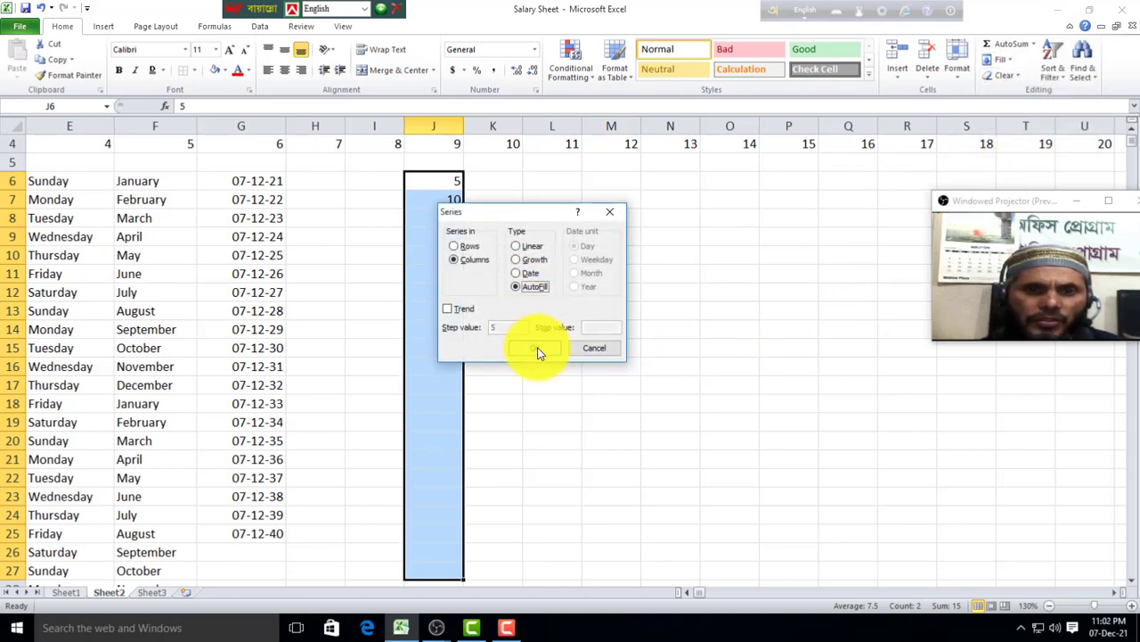
click(535, 348)
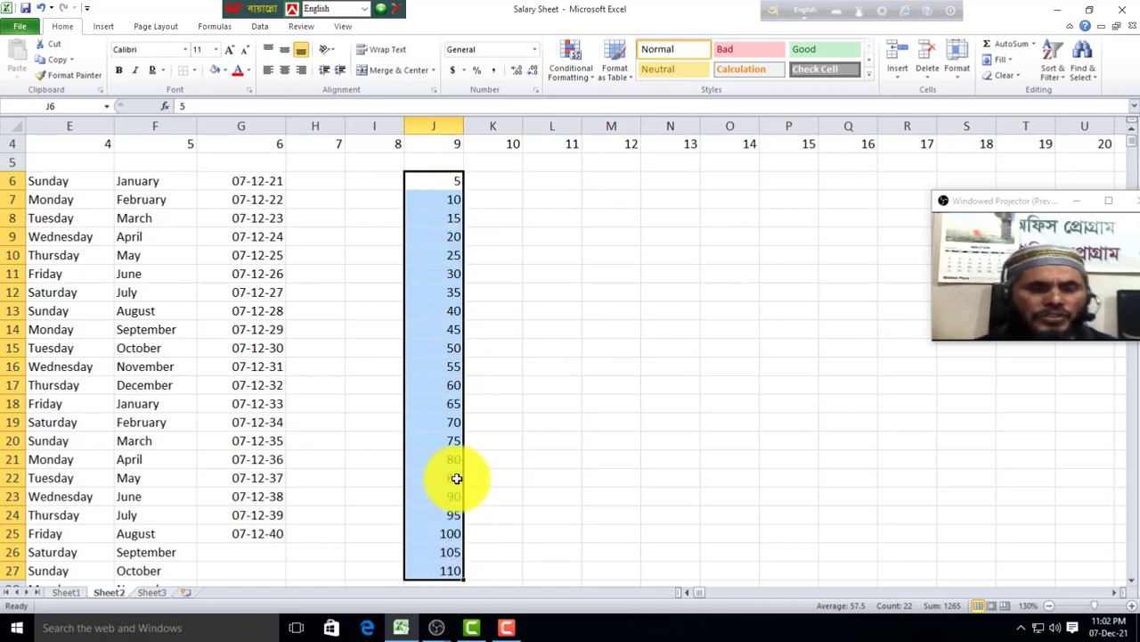
scroll(462, 570, down, 1)
scroll(459, 527, up, 1)
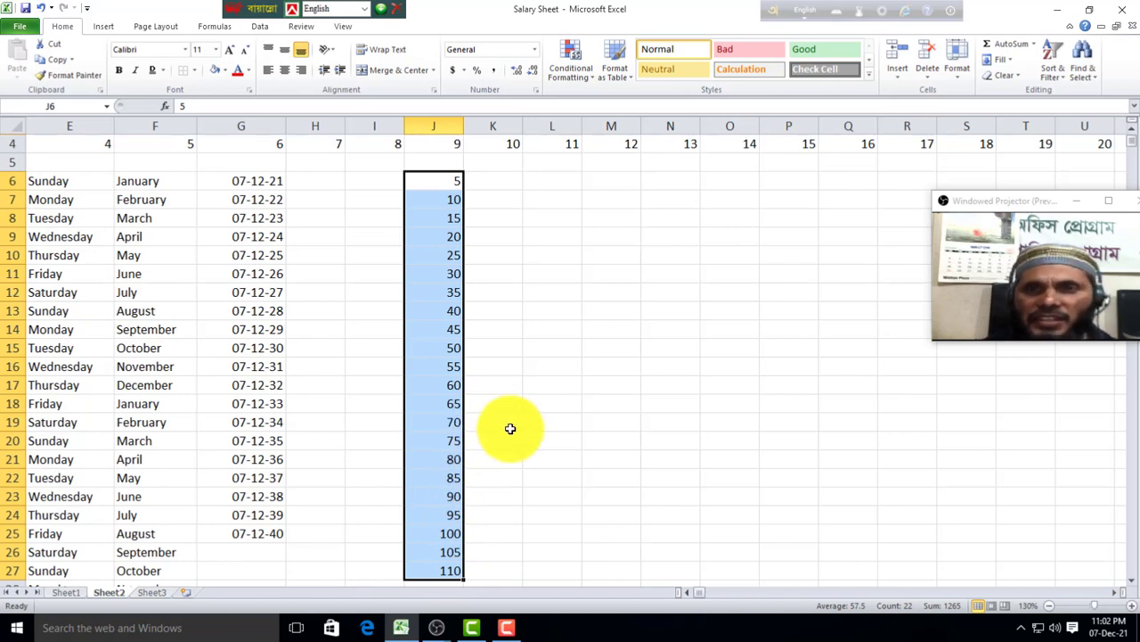
Enter the starting numbers 5 in cell L6 and 10 in cell L7
click(531, 184)
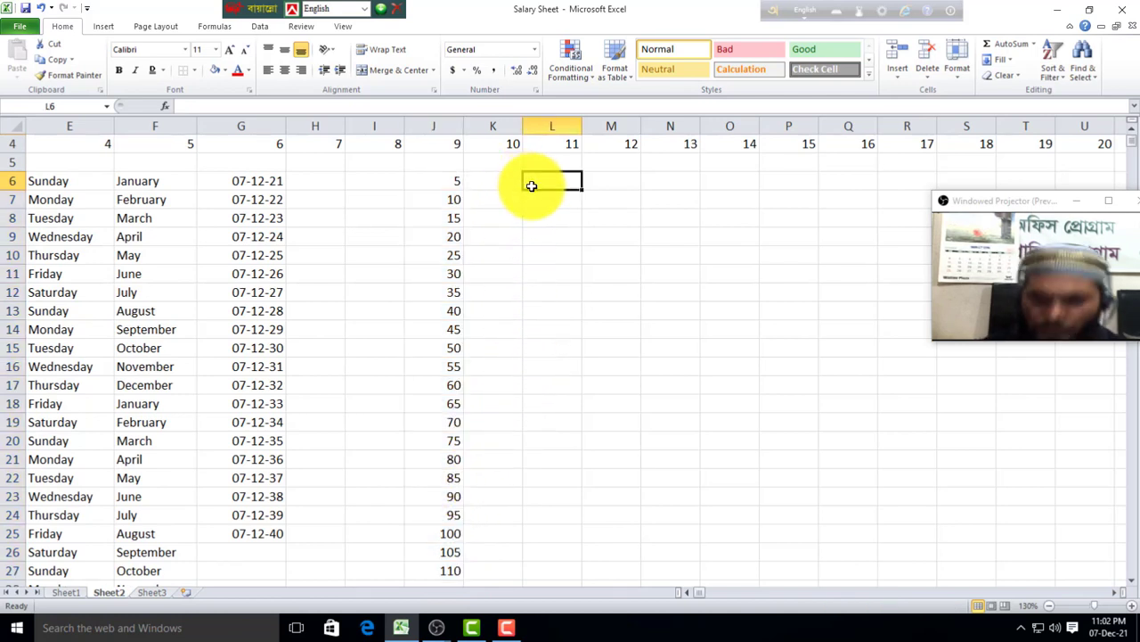
text(5)
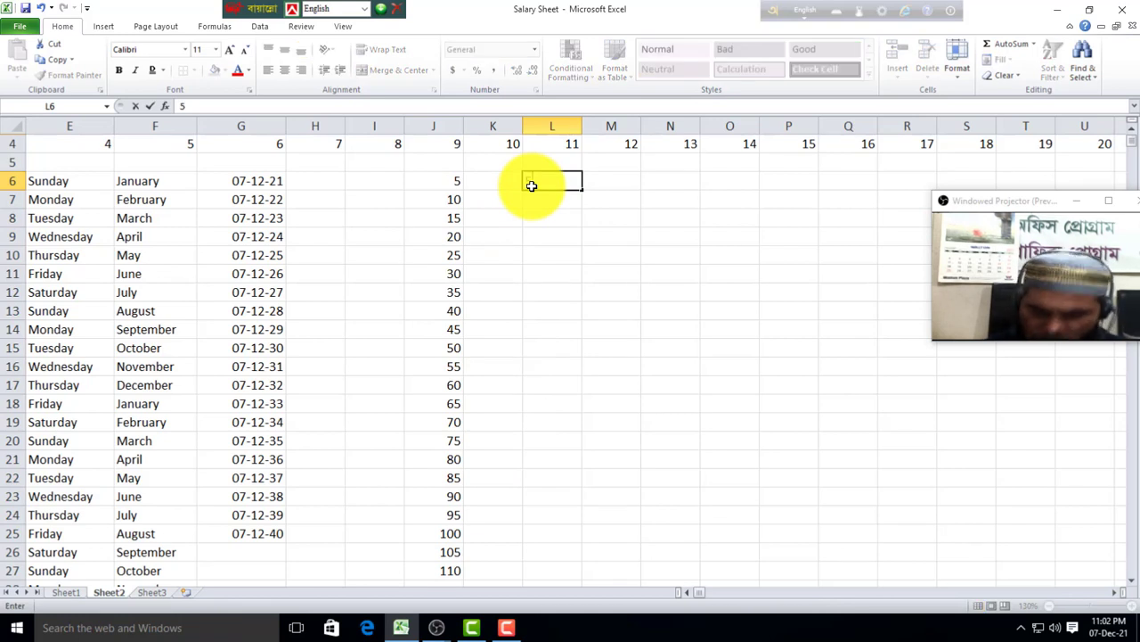
key(Return)
text(10)
key(Return)
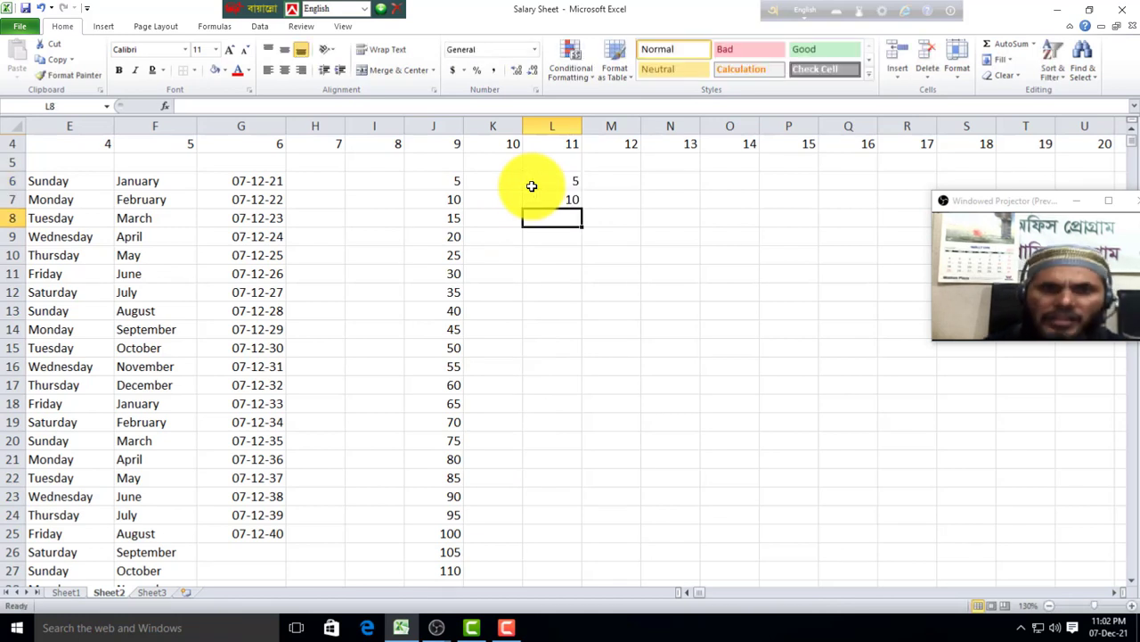
Fill column L from L6 down past row 177 with a linear series using step value 5 and stop value 200
drag(553, 182, 573, 522)
scroll(585, 451, up, 20)
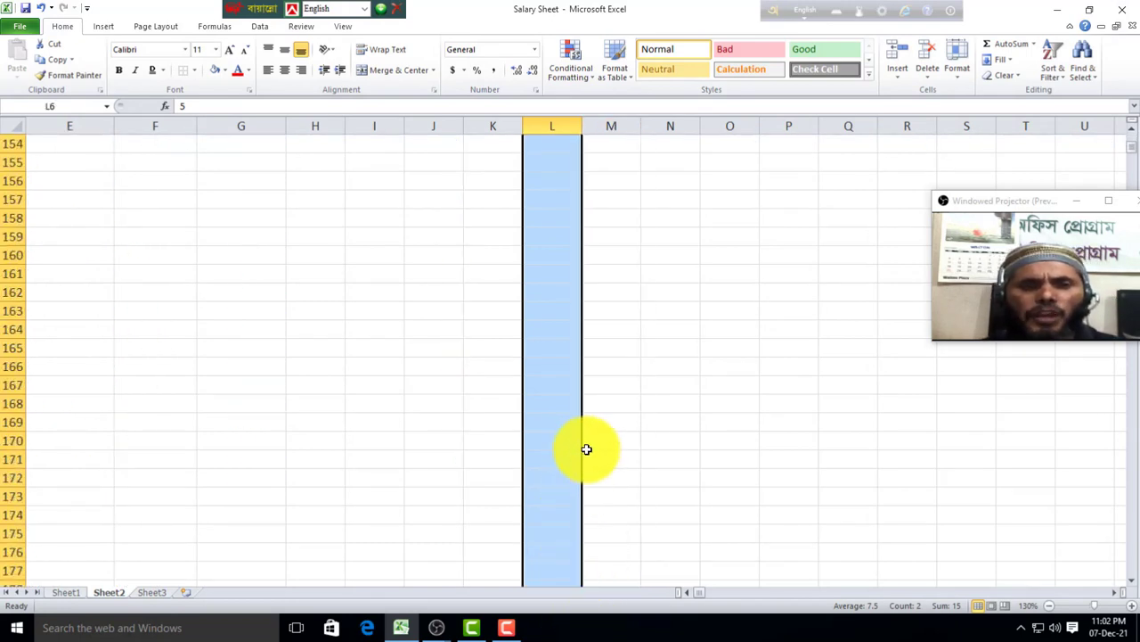
scroll(584, 416, up, 20)
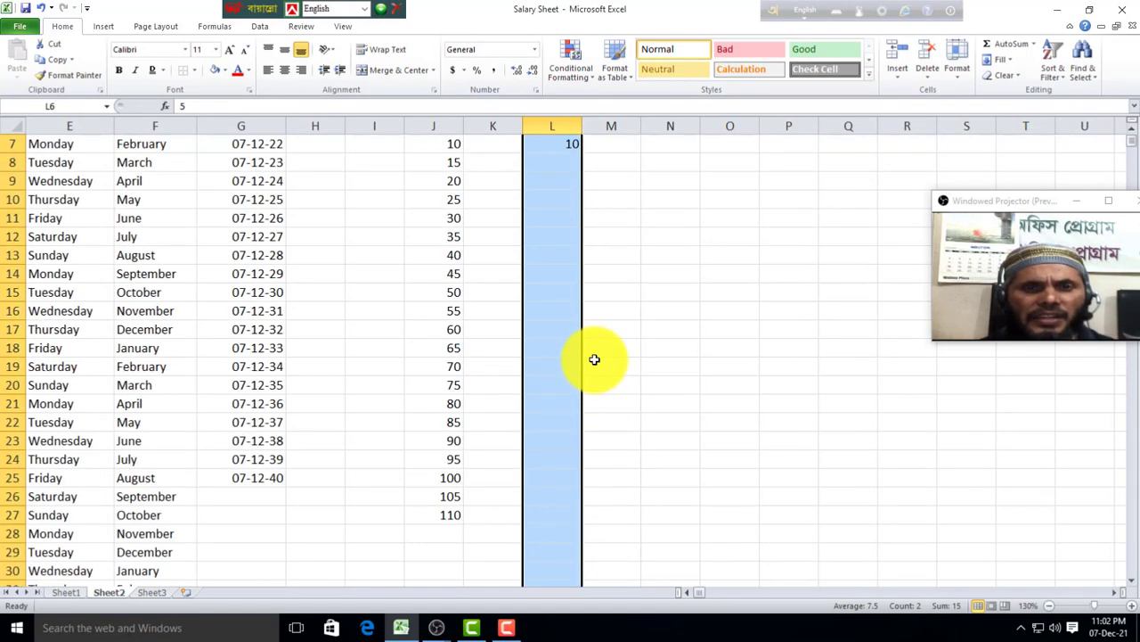
click(1007, 59)
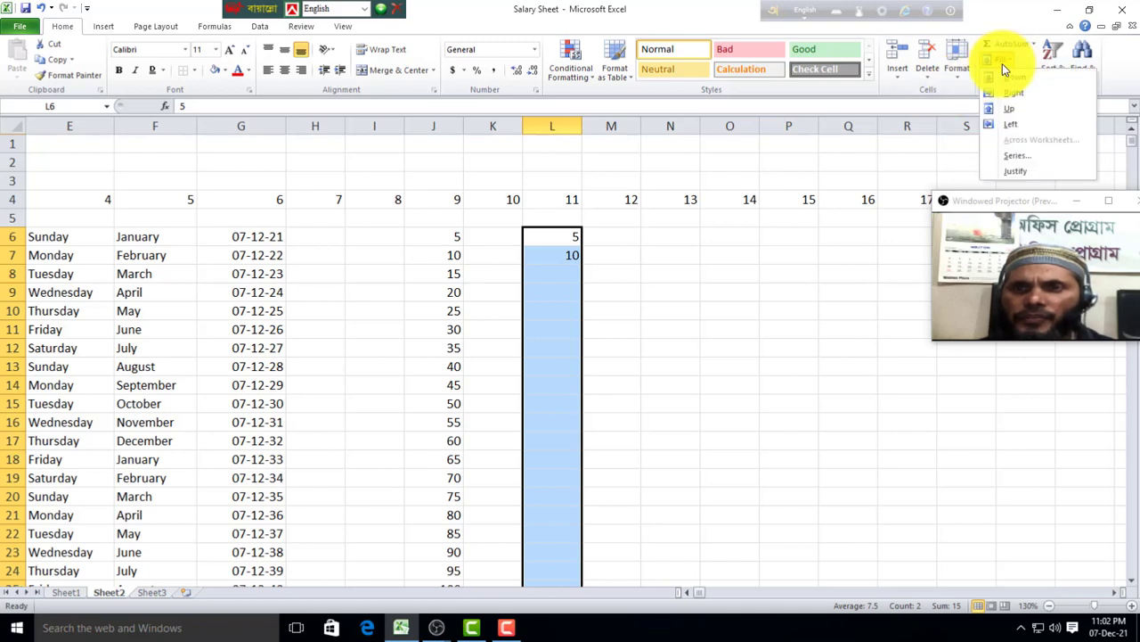
click(1033, 158)
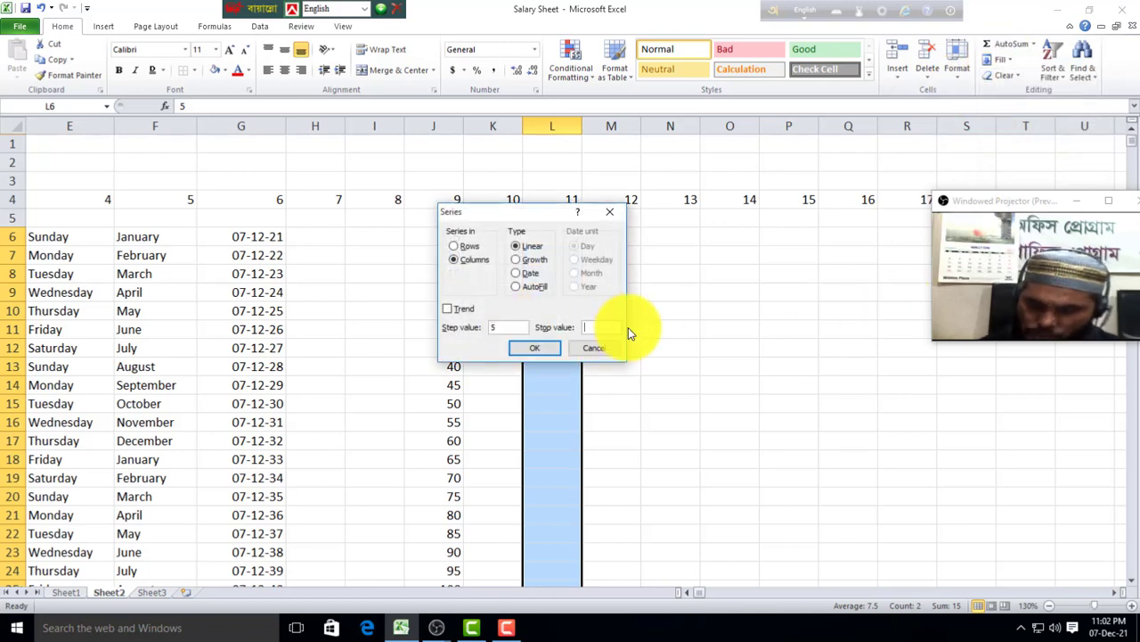
text(200)
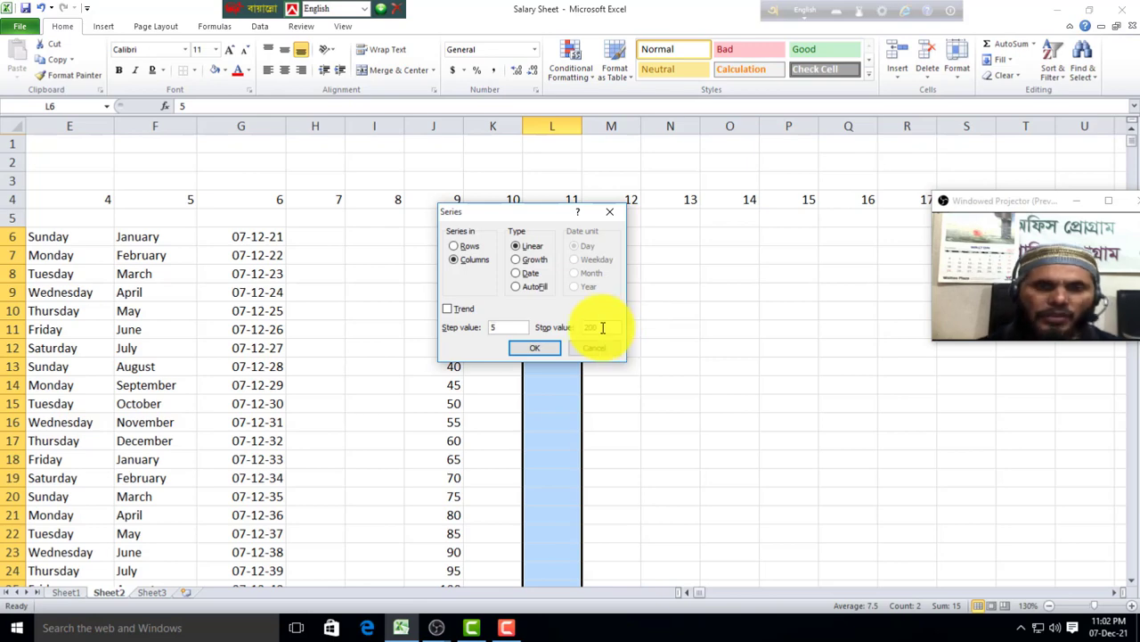
click(533, 348)
scroll(541, 351, down, 13)
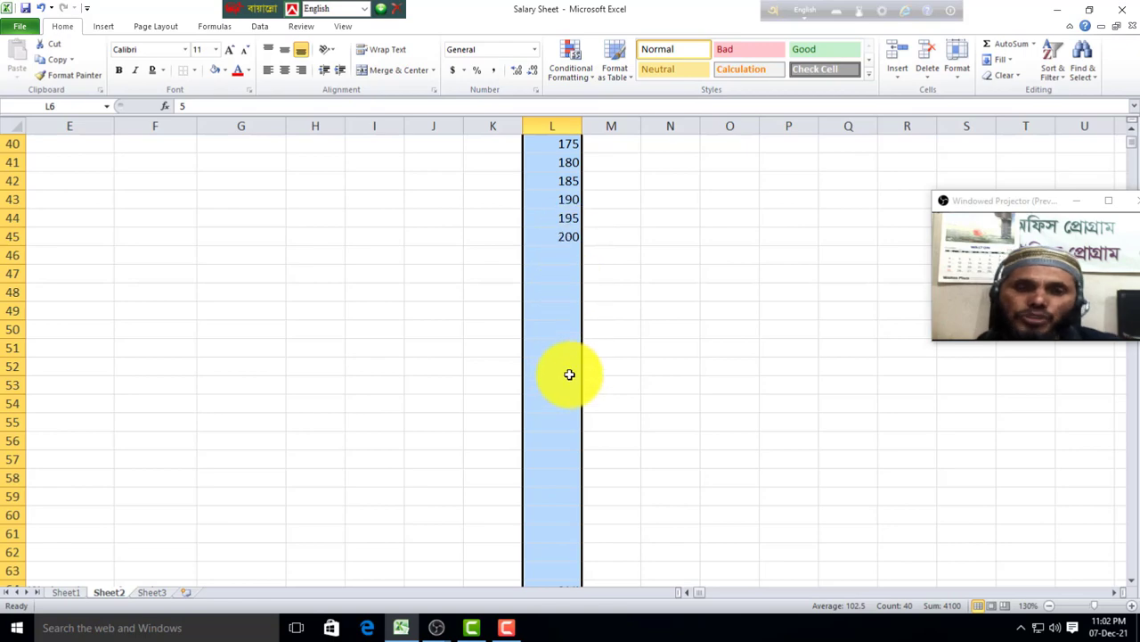
scroll(570, 447, up, 4)
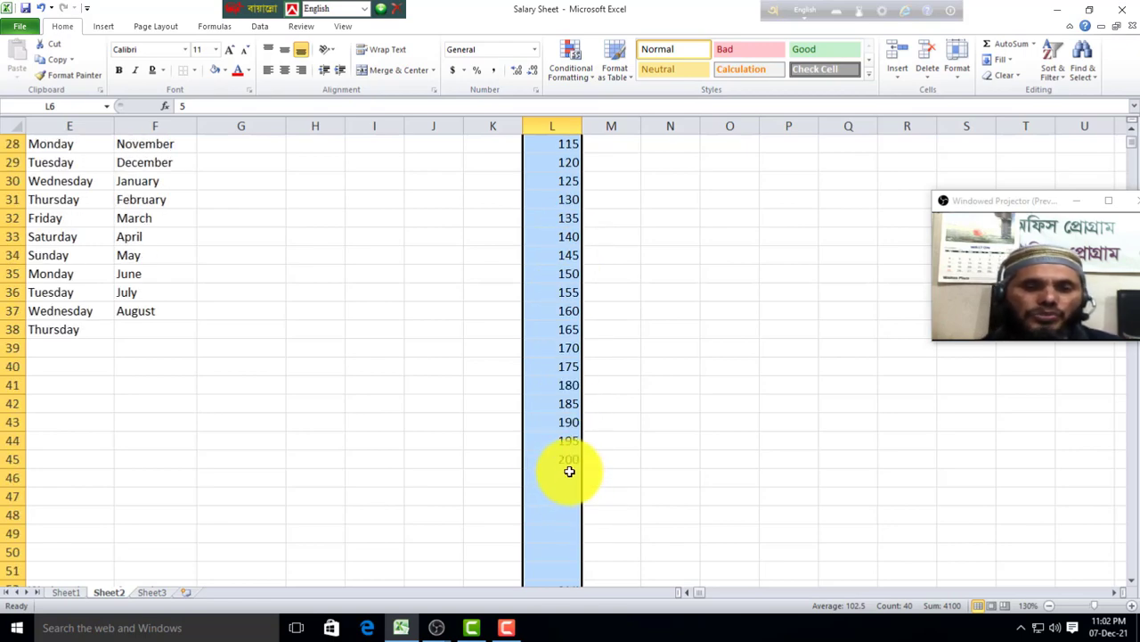
scroll(569, 471, up, 9)
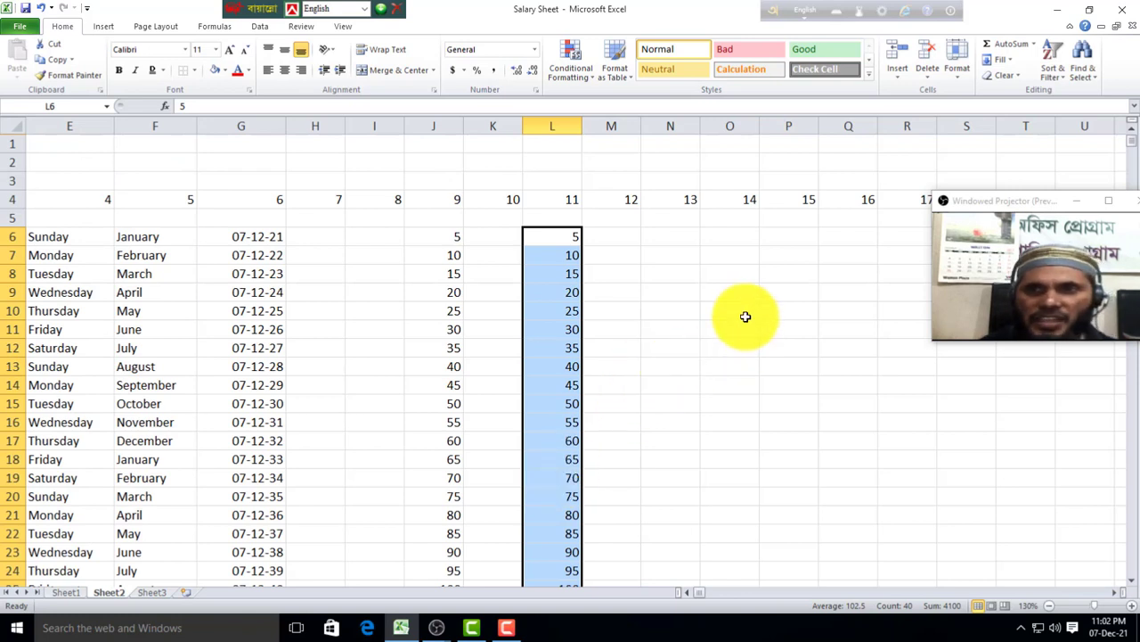